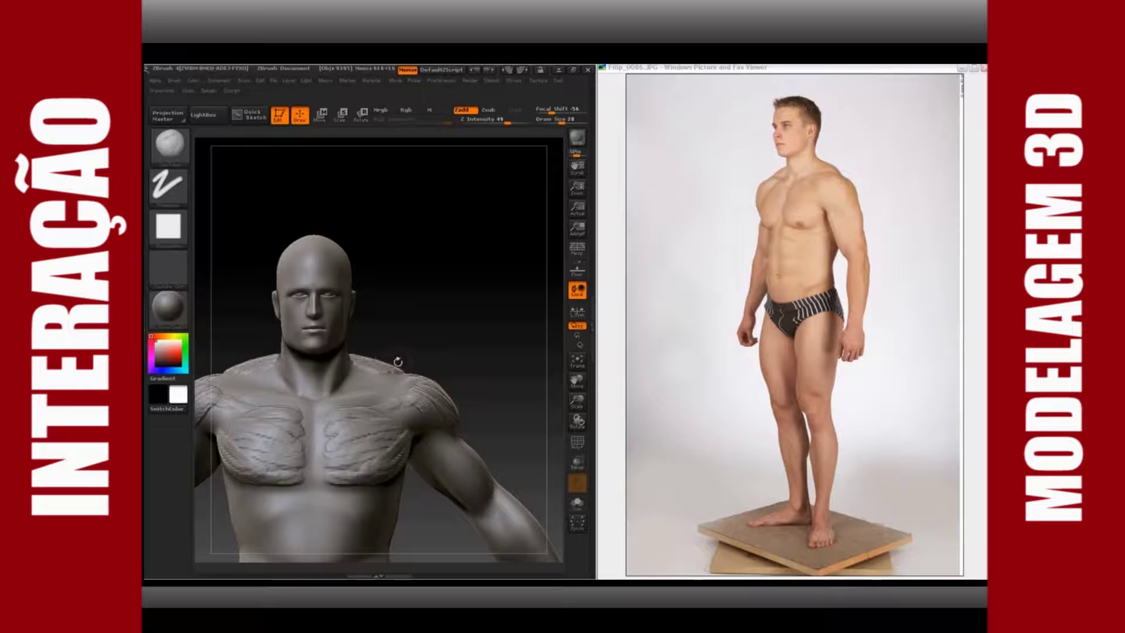
Sculpt raised muscle strands down the front and outer side of the figure's upper arm, below the deltoid
drag(404, 384, 389, 410)
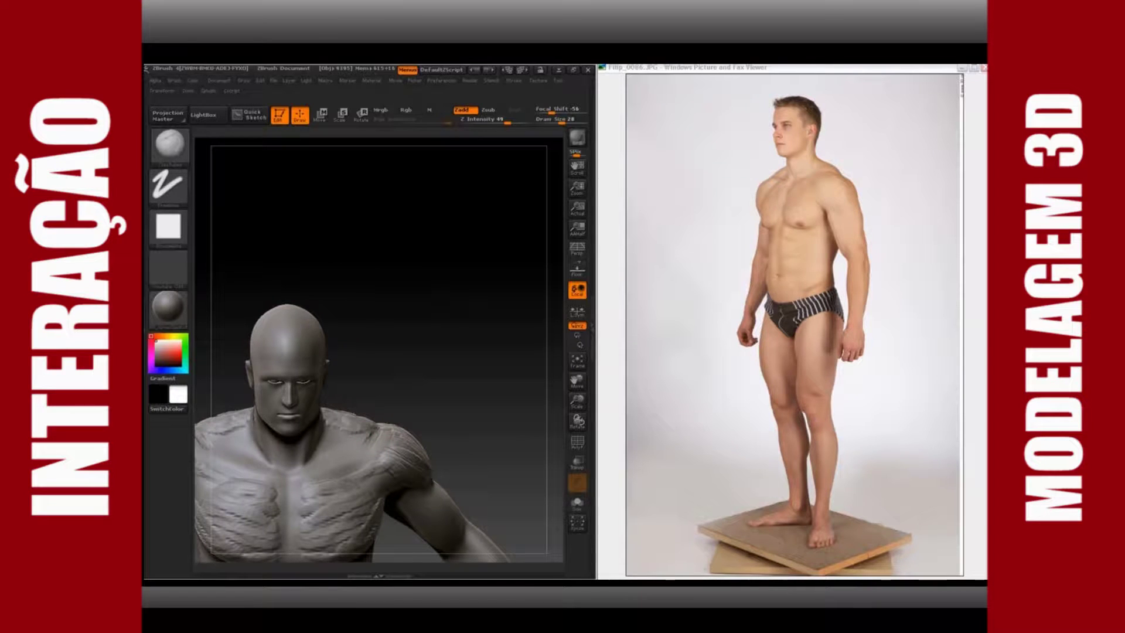
drag(406, 376, 467, 333)
alt+drag(484, 375, 444, 190)
drag(457, 339, 403, 367)
drag(329, 334, 312, 351)
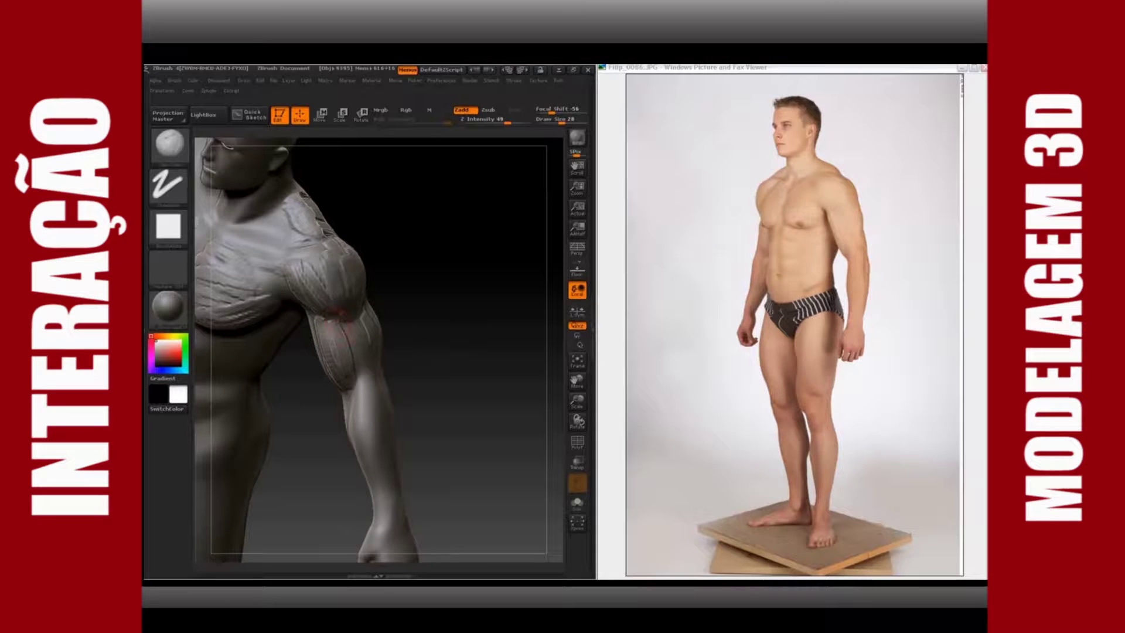
Sculpt long muscle strands along the outer forearm and carry them up over the elbow into the upper arm
mouse_move(444, 350)
mouse_down()
mouse_move(413, 357)
mouse_move(422, 351)
mouse_up()
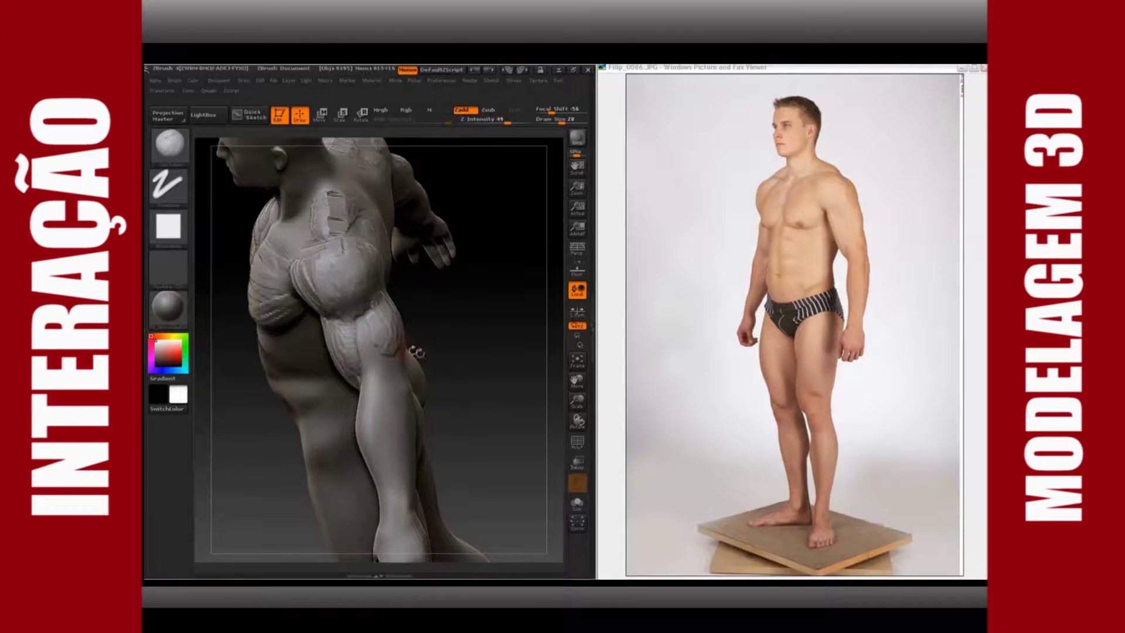
mouse_move(388, 380)
mouse_down()
mouse_move(395, 433)
mouse_move(372, 453)
mouse_move(380, 469)
mouse_up()
drag(384, 389, 382, 467)
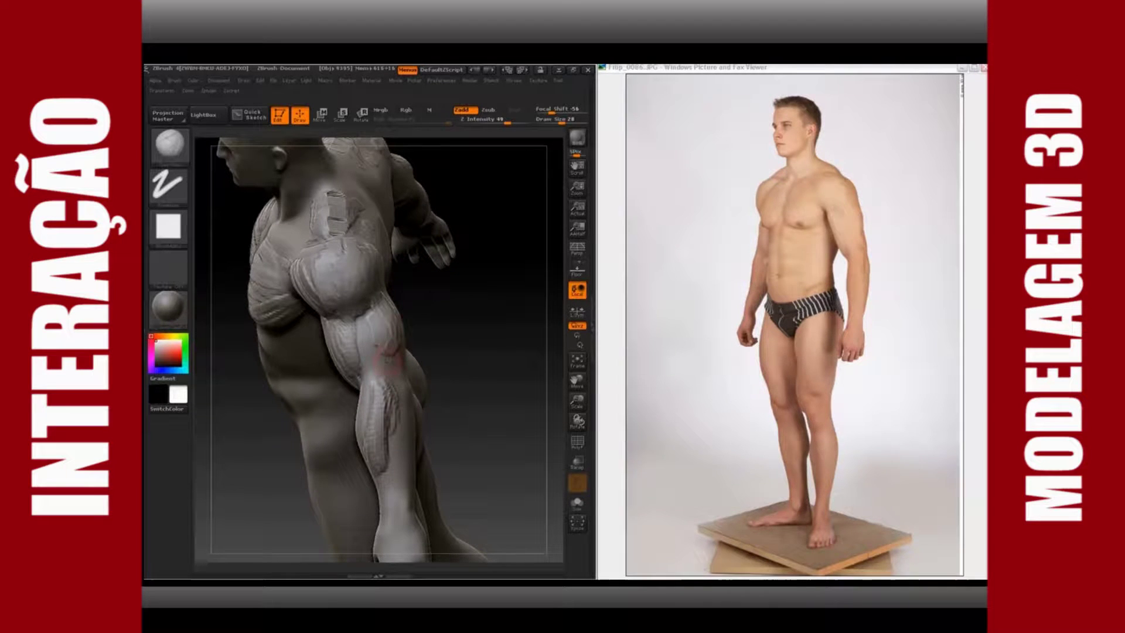
drag(380, 310, 383, 393)
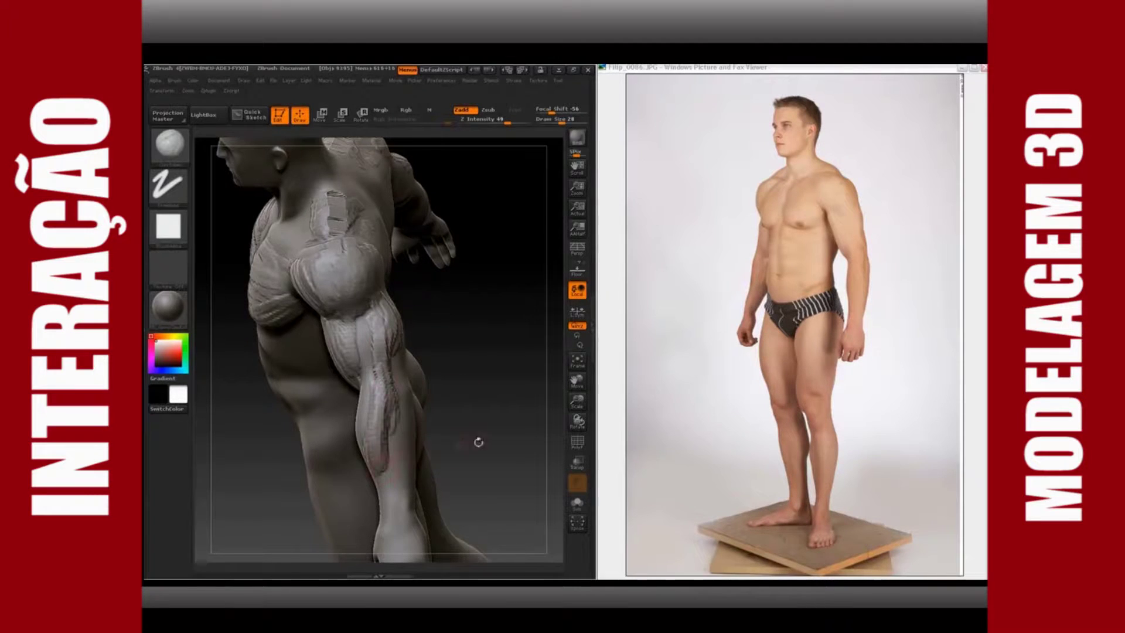
Build up muscle strands on the front of the forearm from the inner elbow down towards the wrist
drag(457, 447, 462, 392)
mouse_move(386, 401)
mouse_down()
mouse_move(389, 438)
mouse_move(444, 430)
mouse_move(387, 404)
mouse_move(376, 439)
mouse_up()
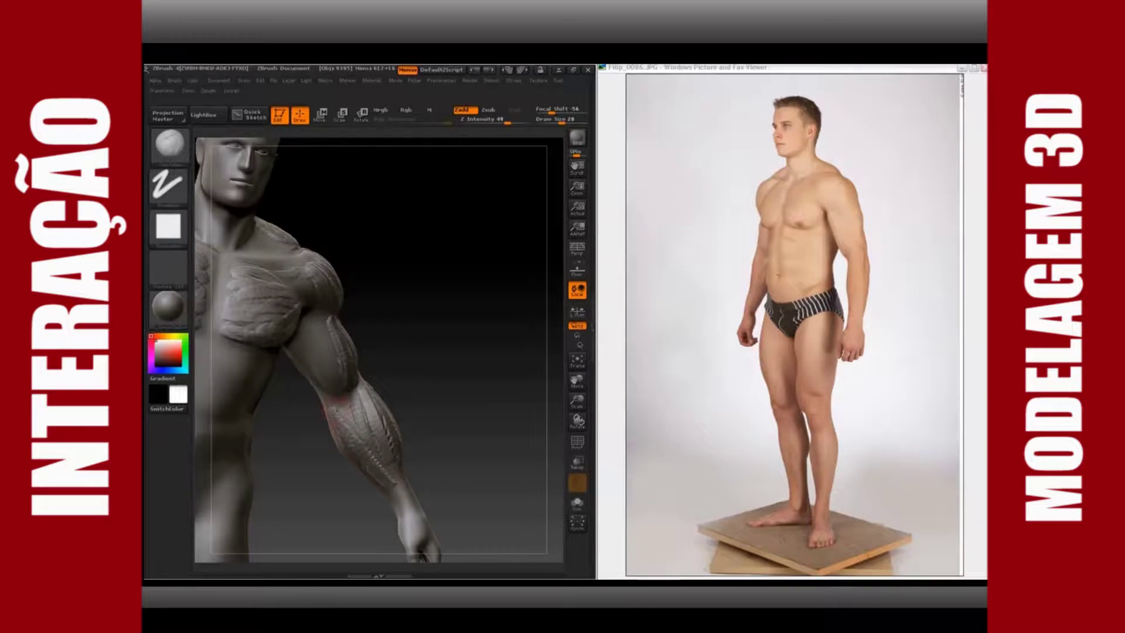
drag(365, 442, 386, 471)
Add lengthwise muscle strands to the back of the forearm between the elbow and the wrist
drag(440, 392, 411, 398)
drag(473, 375, 406, 396)
drag(474, 461, 410, 450)
drag(384, 410, 346, 409)
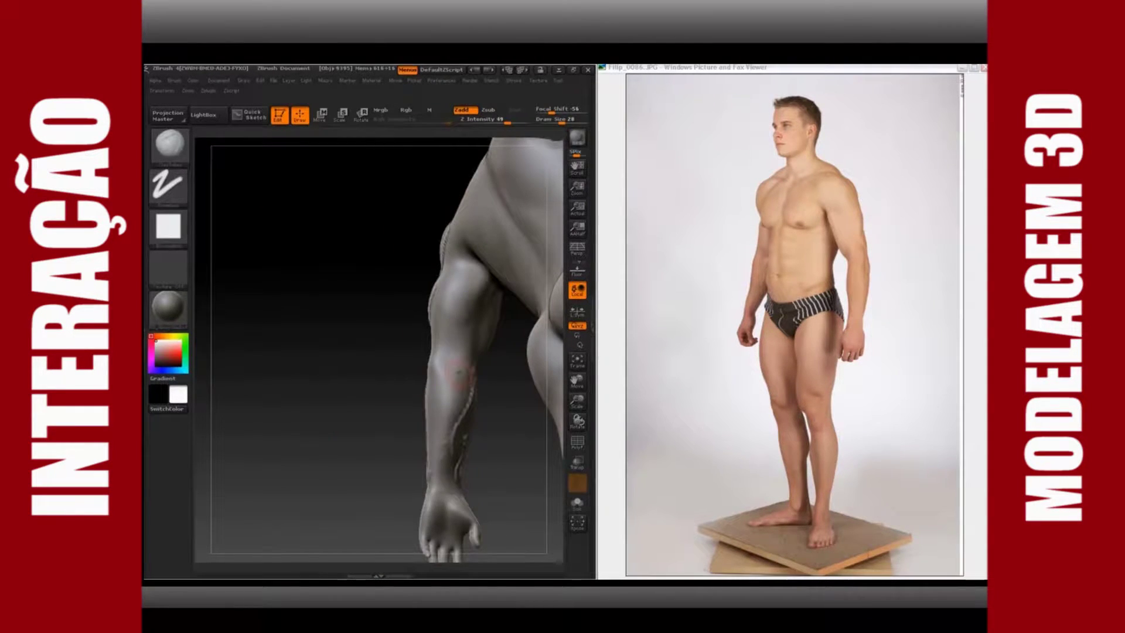
drag(455, 399, 447, 456)
drag(441, 368, 446, 396)
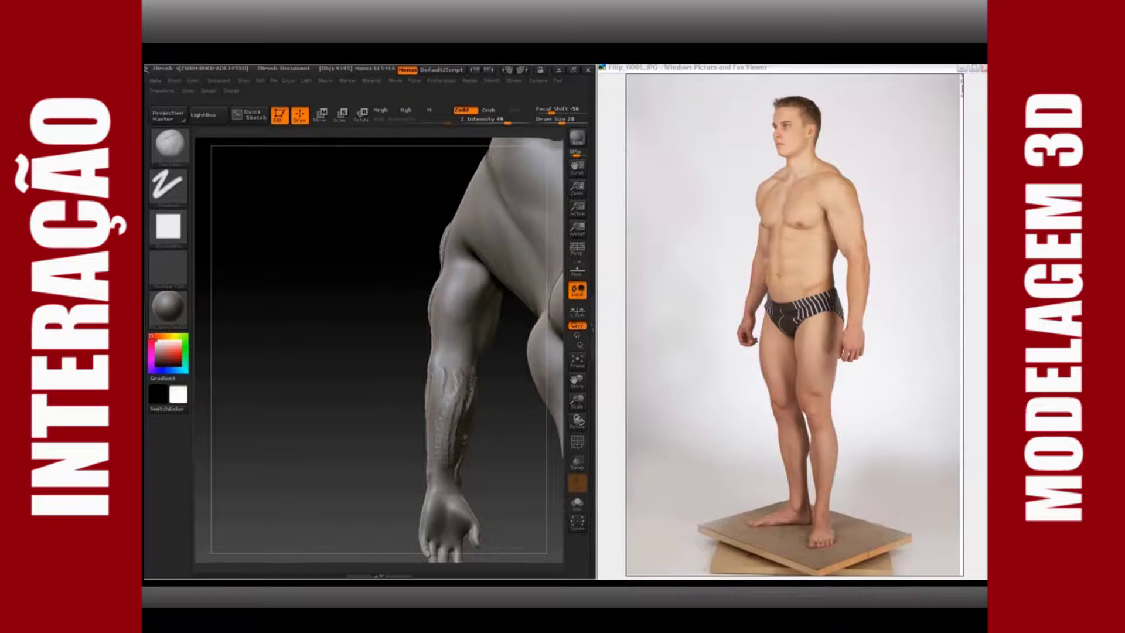
Sculpt the triceps strands on the back of the upper arm and blend them into the elbow
drag(403, 439, 399, 396)
drag(424, 355, 418, 331)
drag(406, 429, 398, 386)
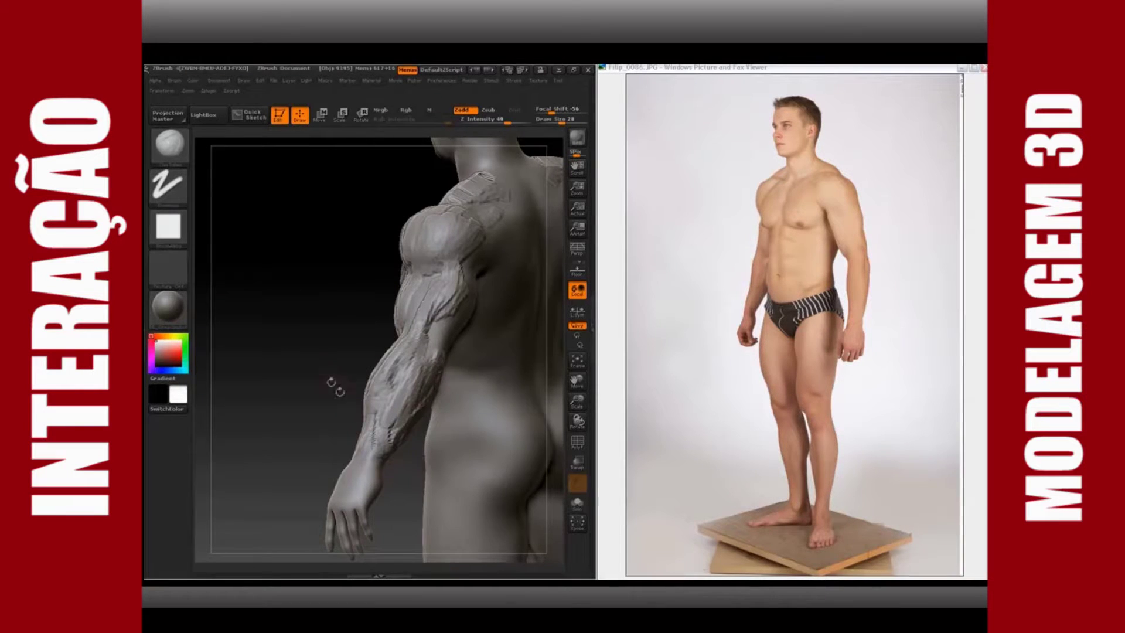
drag(335, 388, 371, 356)
drag(374, 317, 424, 303)
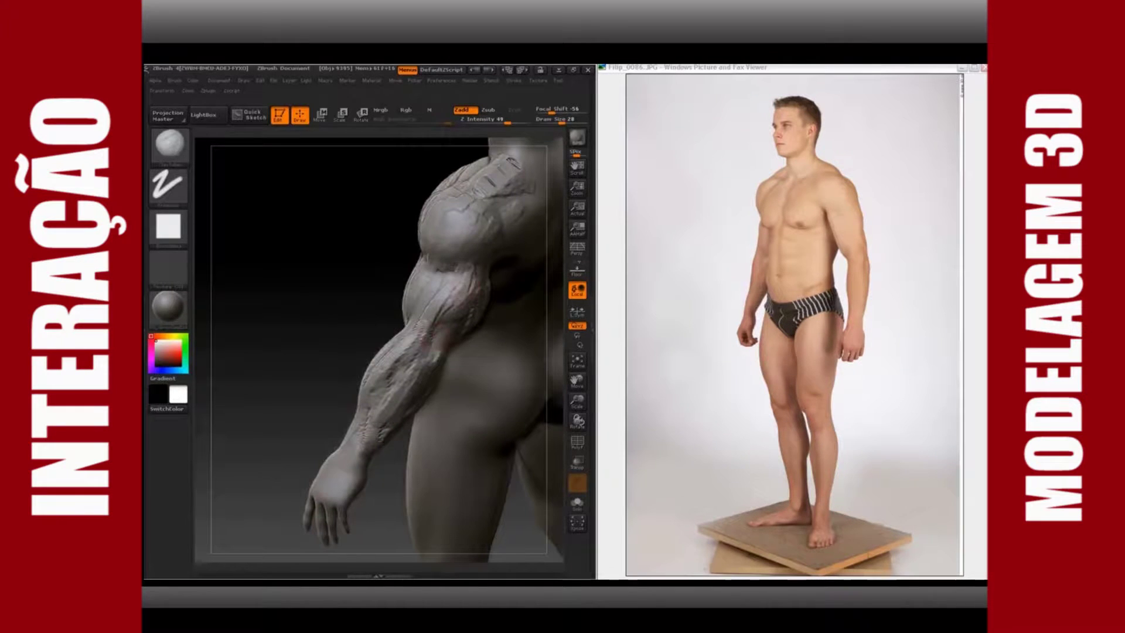
Reinforce the biceps with lengthwise strands running from the deltoid down to the inner elbow
drag(313, 350, 413, 366)
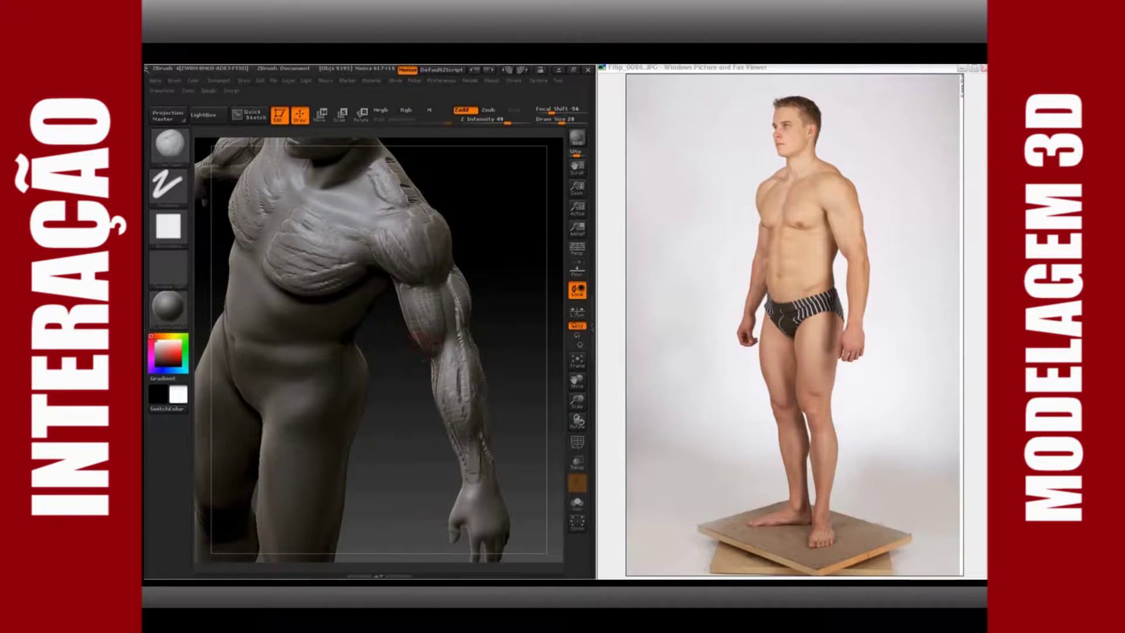
mouse_move(411, 304)
mouse_down()
mouse_move(430, 355)
mouse_move(419, 318)
mouse_up()
mouse_move(510, 351)
mouse_down()
mouse_move(492, 305)
mouse_move(518, 287)
mouse_up()
drag(428, 295, 433, 344)
mouse_move(415, 277)
mouse_down()
mouse_move(429, 338)
mouse_move(414, 313)
mouse_move(419, 344)
mouse_up()
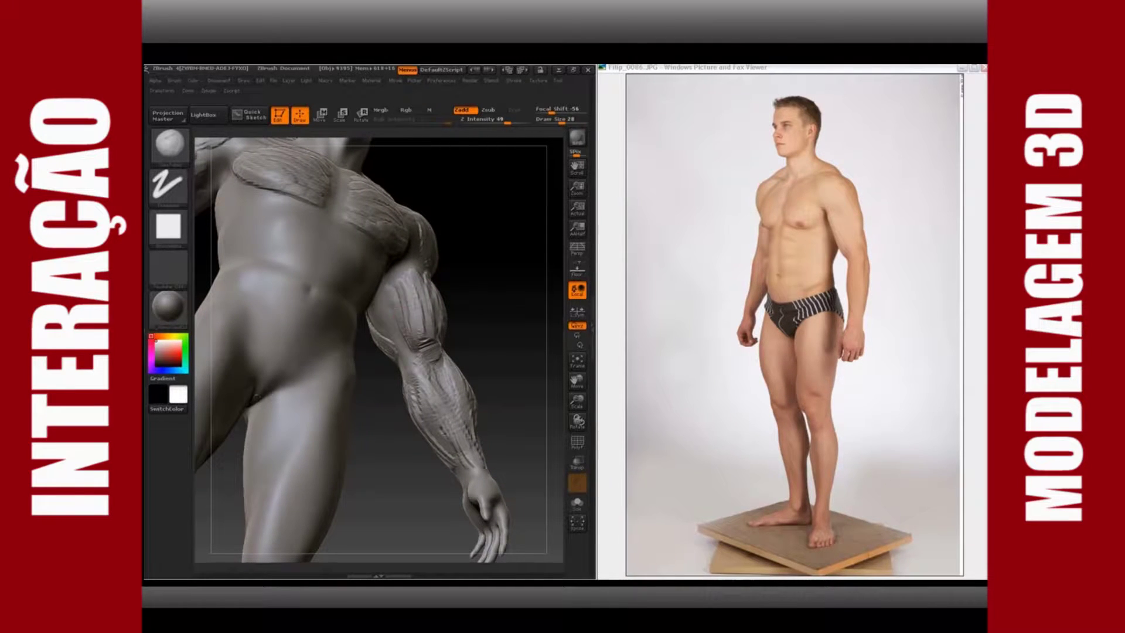
mouse_move(485, 296)
mouse_down()
mouse_move(422, 286)
mouse_move(472, 278)
mouse_up()
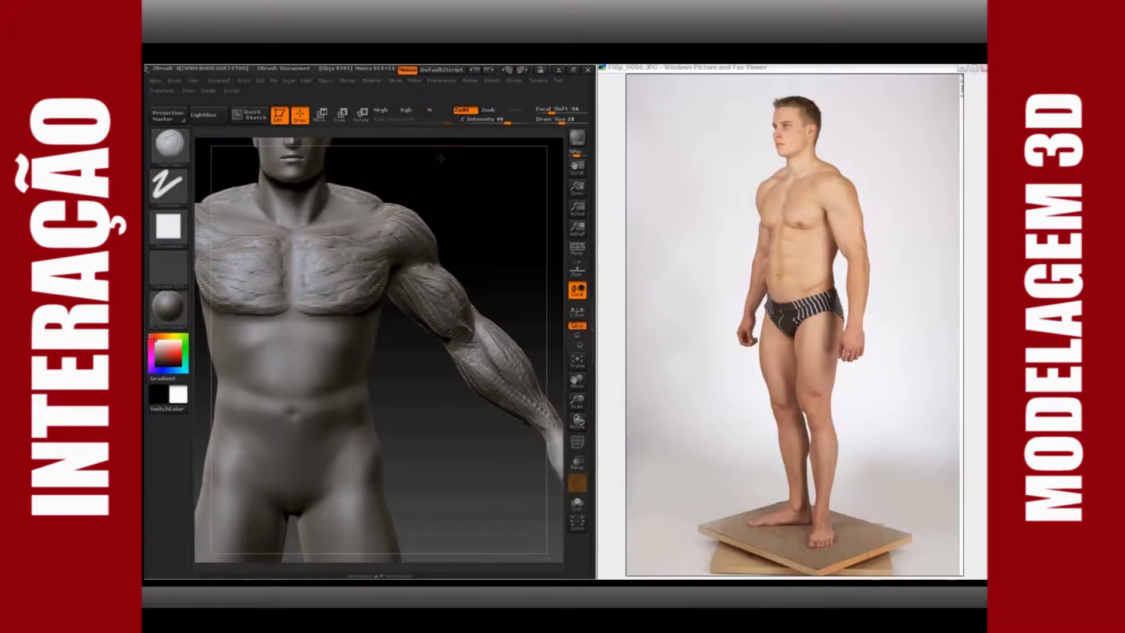
Sculpt the neck muscle running from behind the ear down towards the collarbone
drag(441, 158, 471, 180)
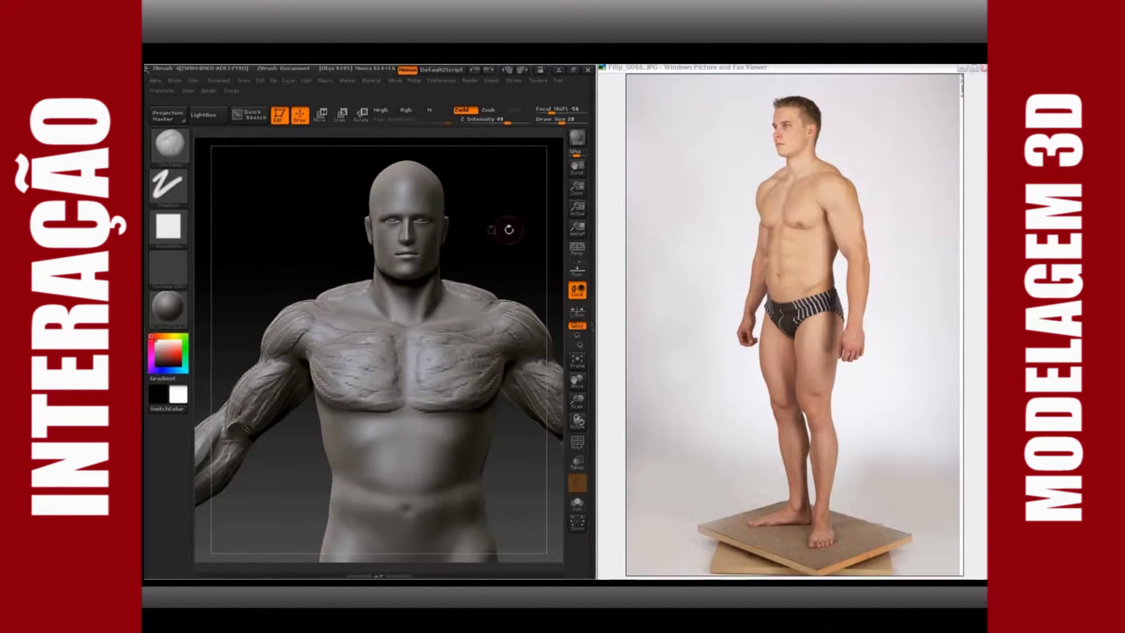
drag(508, 229, 450, 281)
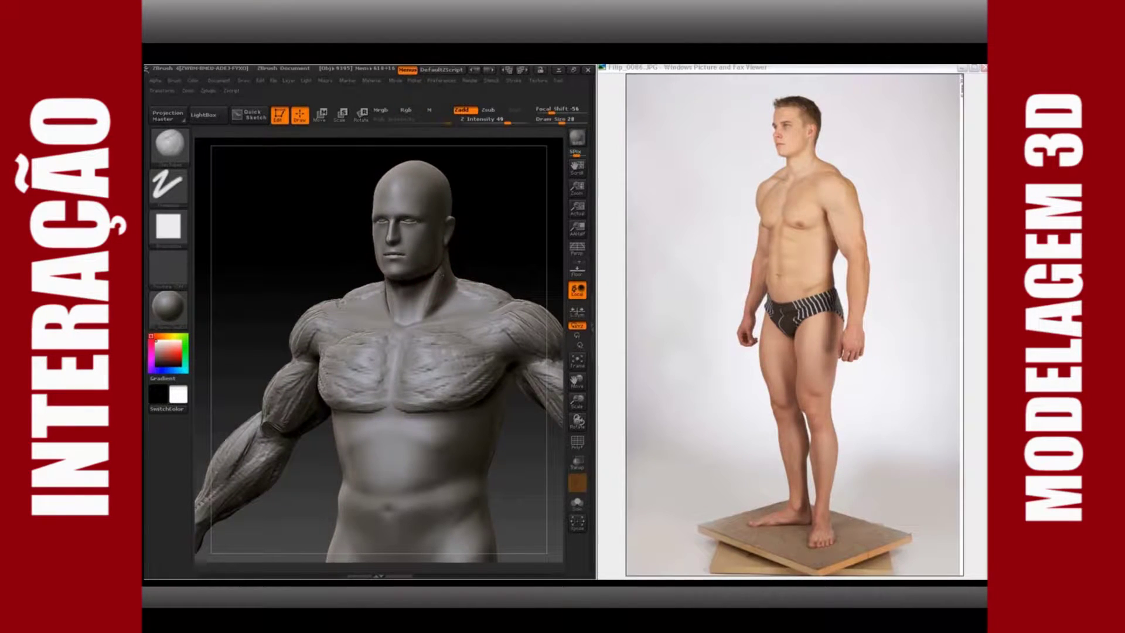
drag(503, 235, 451, 272)
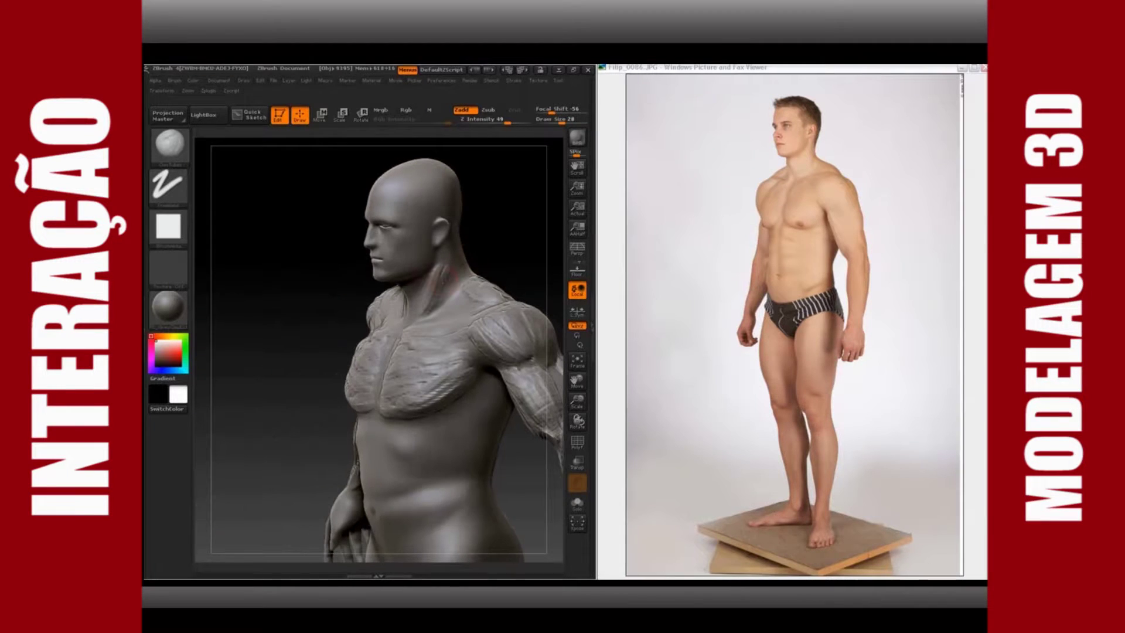
drag(471, 231, 533, 228)
drag(321, 238, 383, 241)
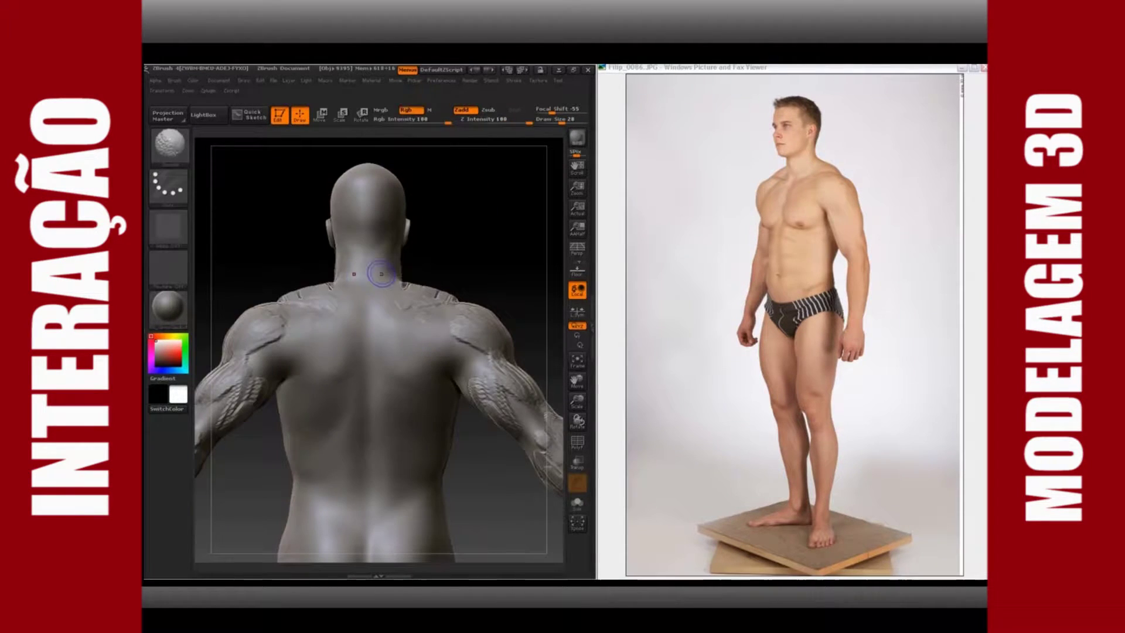
Add vertical muscle strands to the back of the neck down to the upper trapezius
key(shift)
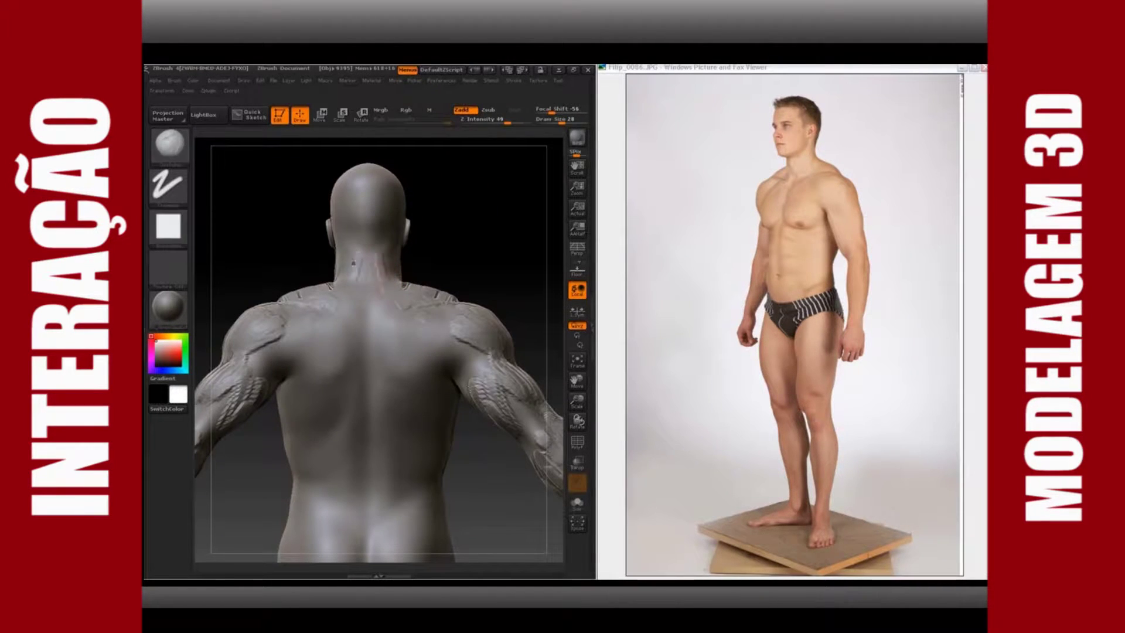
mouse_move(384, 284)
mouse_down()
mouse_move(377, 255)
mouse_move(384, 283)
mouse_up()
drag(519, 252, 470, 264)
drag(344, 223, 322, 228)
drag(521, 319, 512, 289)
drag(497, 210, 492, 395)
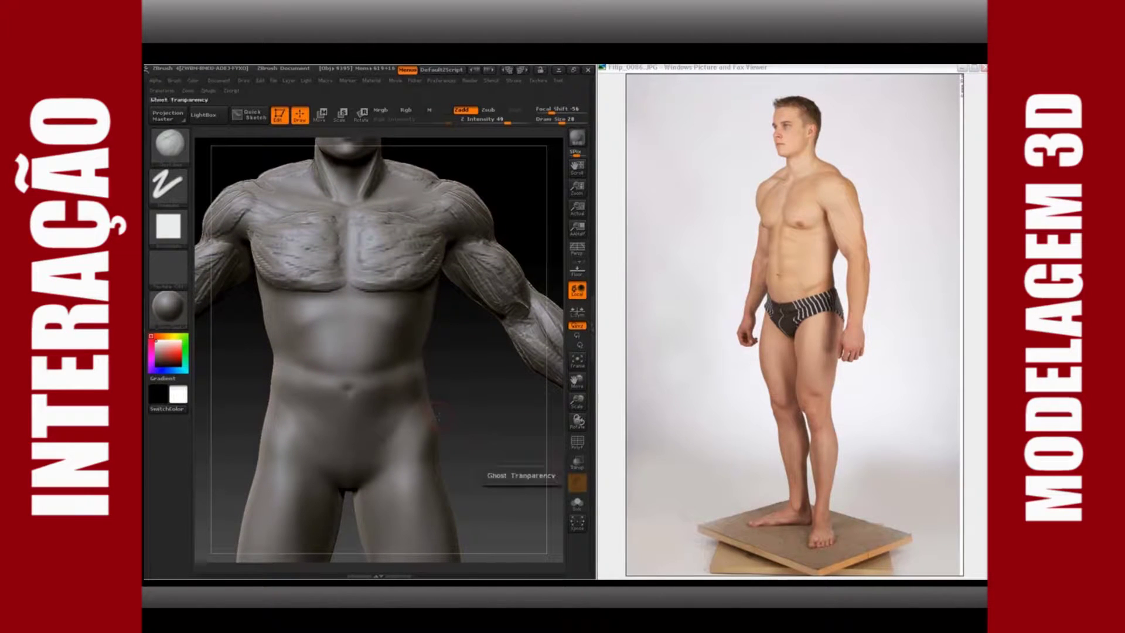
Switch to the rear three-quarter reference photo and examine the model's arm and back from behind against it
click(693, 560)
scroll(693, 558, down, 2)
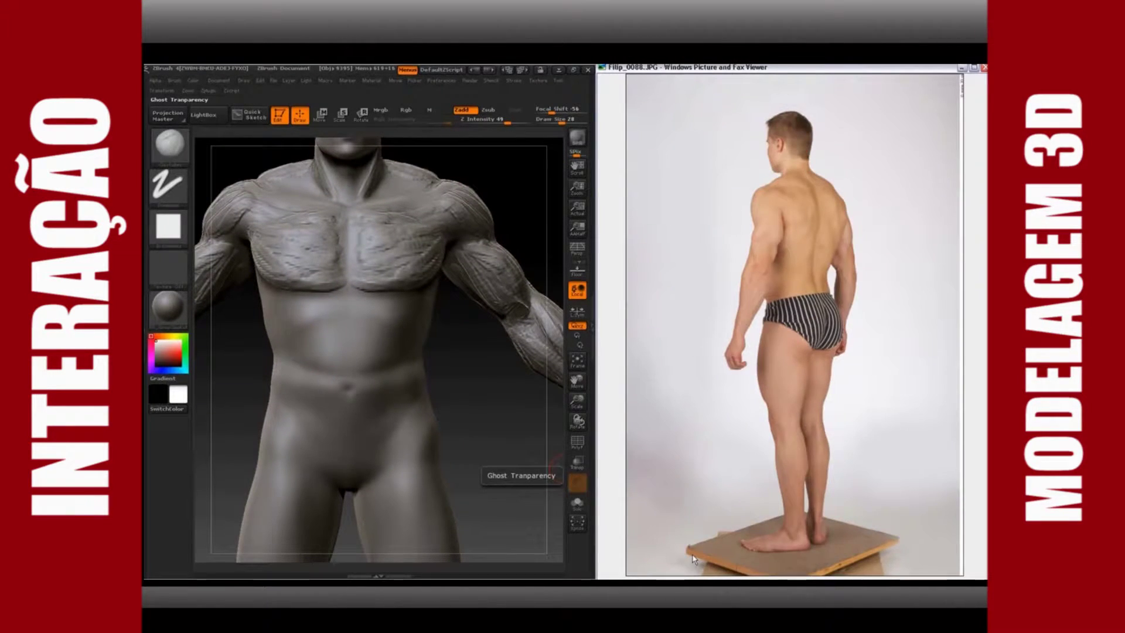
mouse_move(502, 376)
mouse_down()
mouse_move(361, 444)
mouse_move(281, 419)
mouse_up()
mouse_move(328, 455)
mouse_down()
mouse_move(354, 418)
mouse_move(280, 365)
mouse_up()
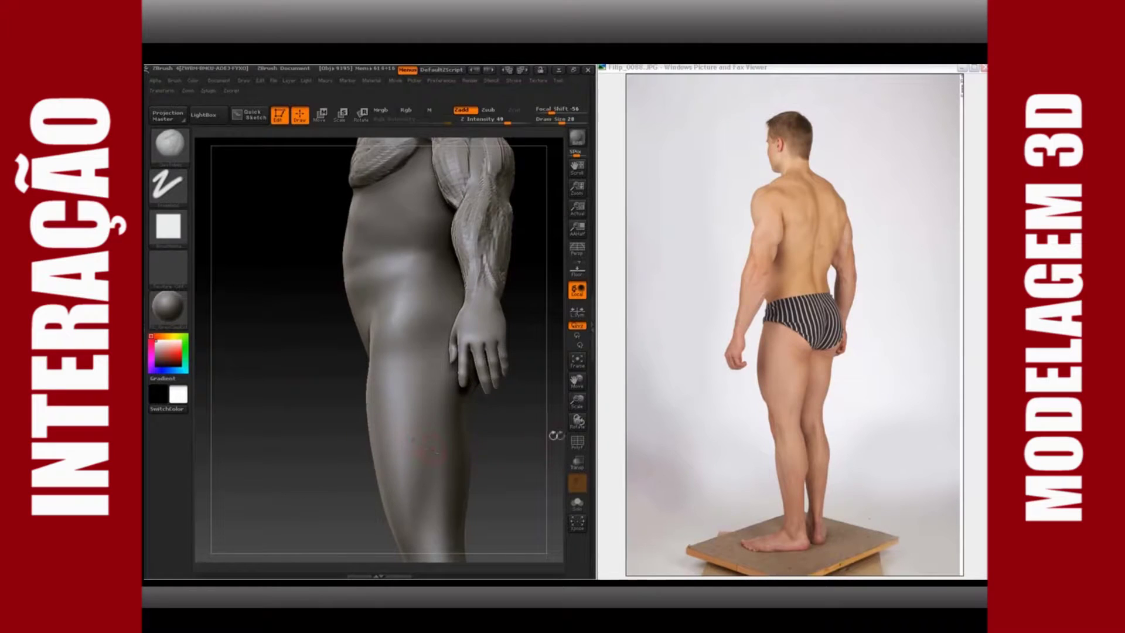
drag(555, 435, 530, 451)
drag(261, 355, 525, 306)
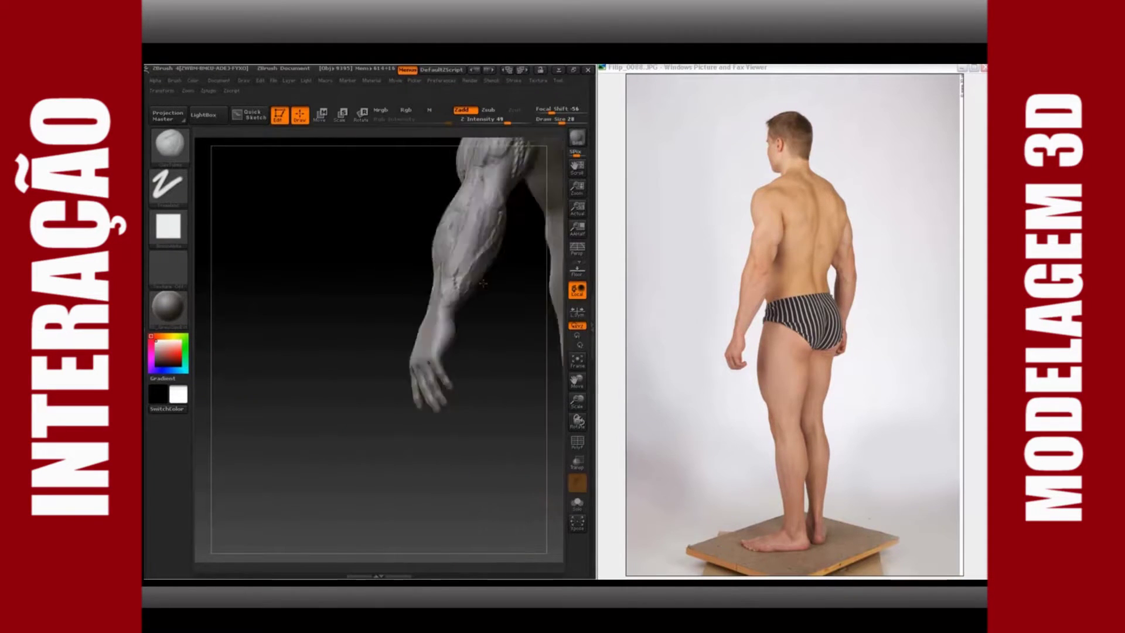
drag(498, 292, 458, 270)
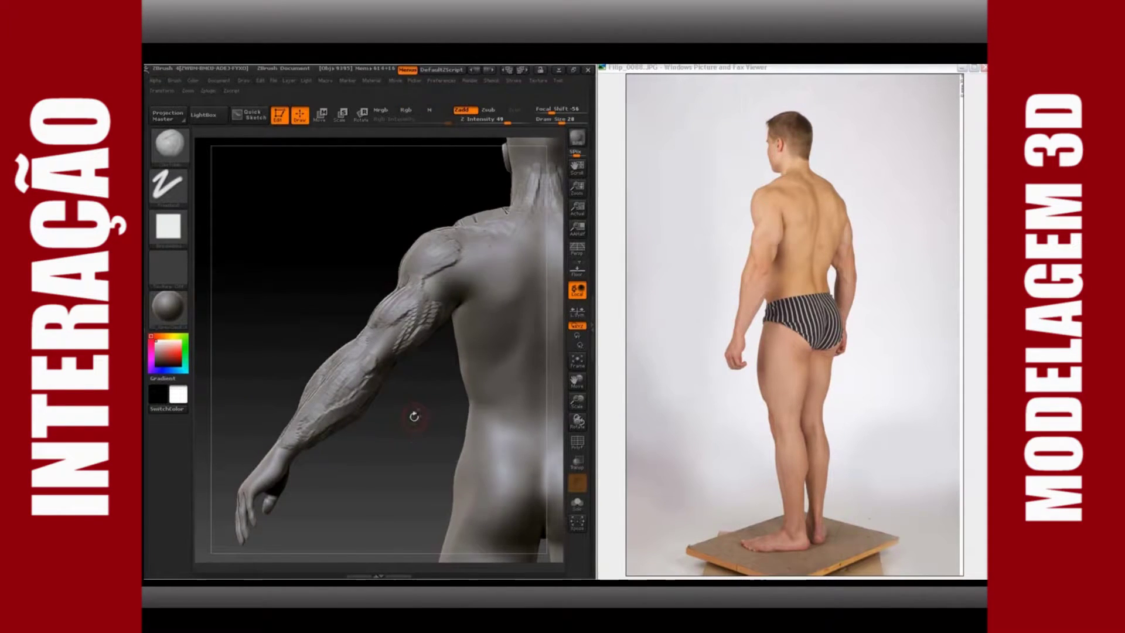
drag(412, 414, 406, 359)
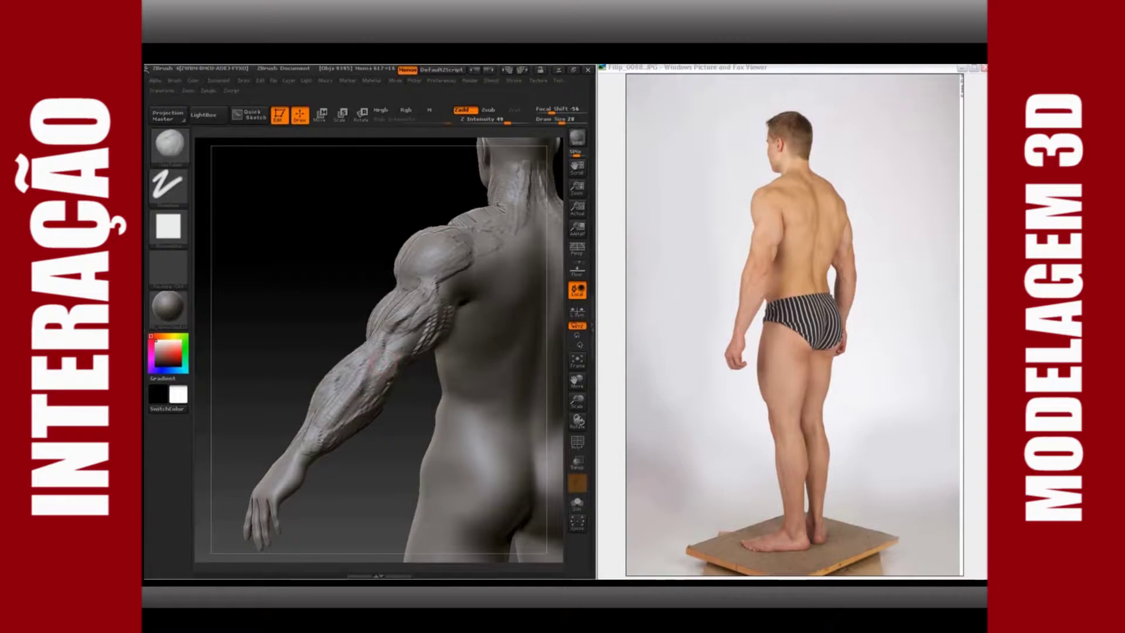
drag(363, 474, 281, 468)
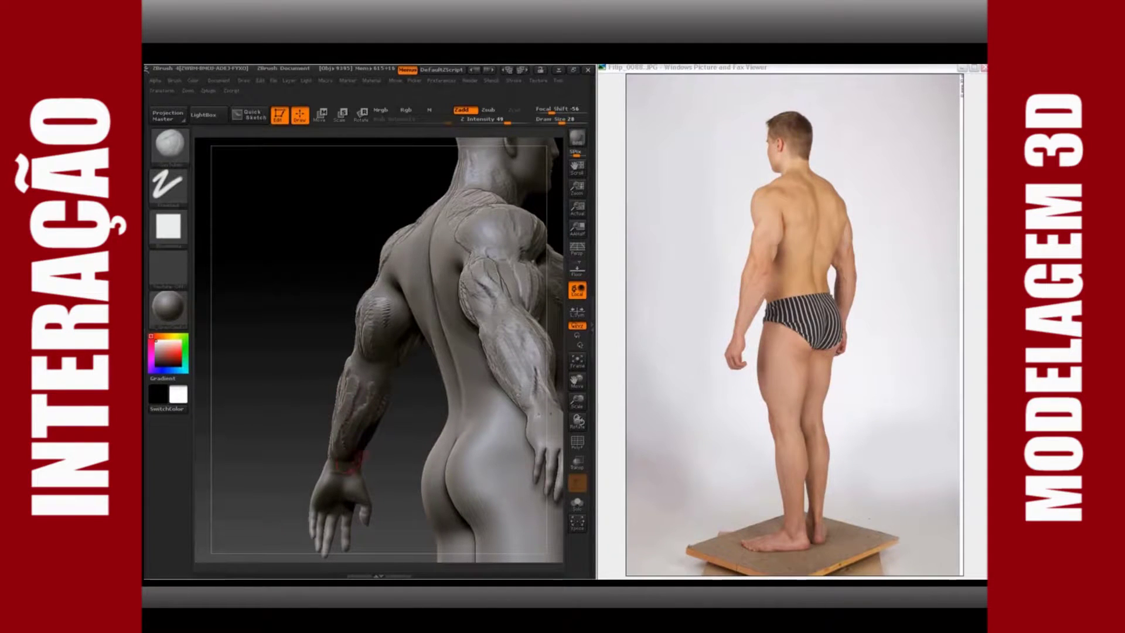
Show the straight back-view reference photo and sculpt muscle strands down the side of the torso below the armpit
click(738, 504)
key(Right)
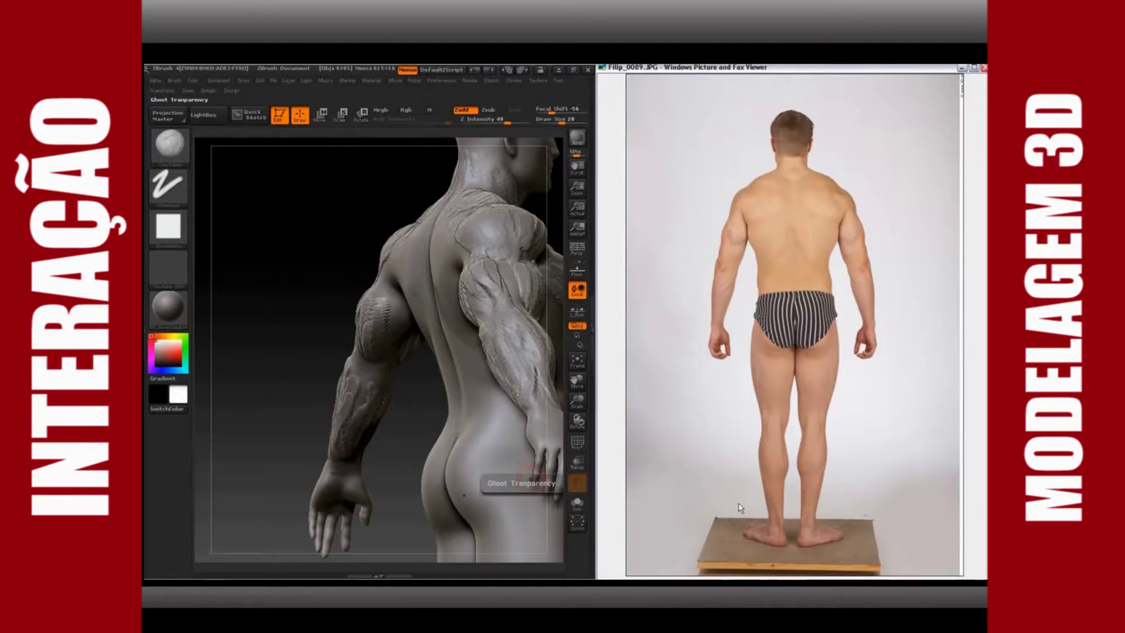
drag(332, 235, 377, 230)
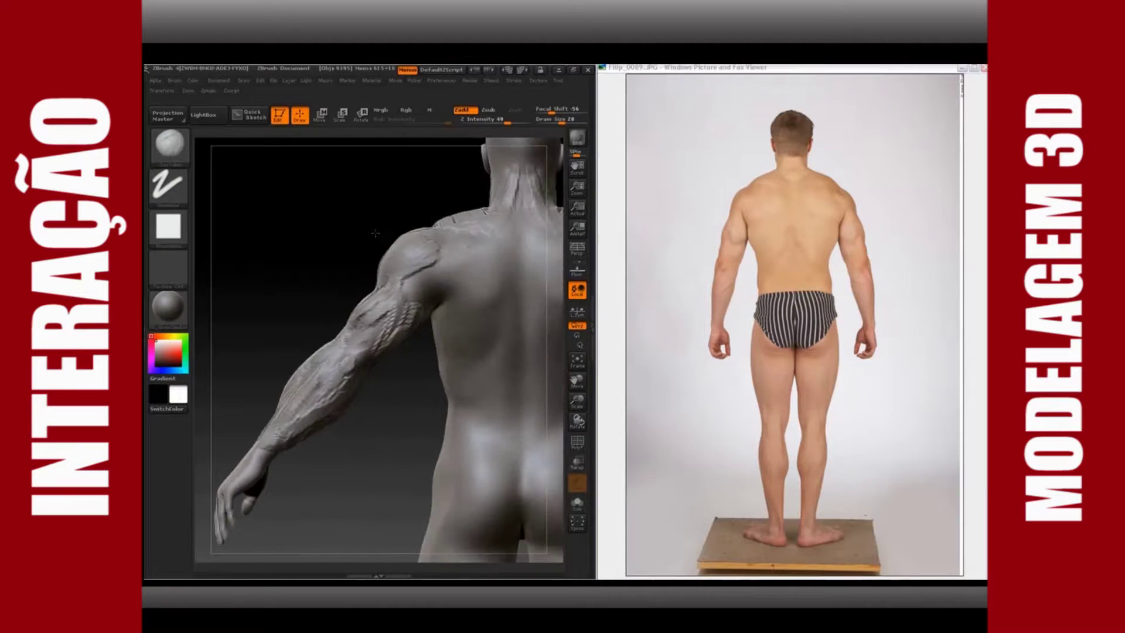
alt+drag(422, 428, 301, 391)
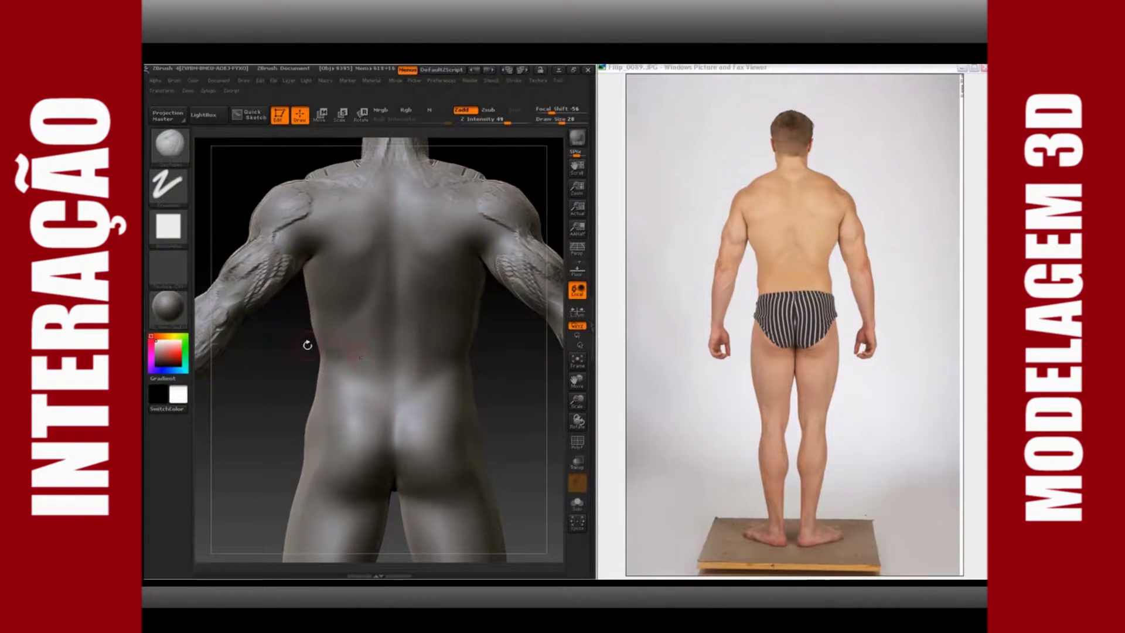
mouse_move(290, 389)
mouse_down()
mouse_move(275, 352)
mouse_move(296, 299)
mouse_up()
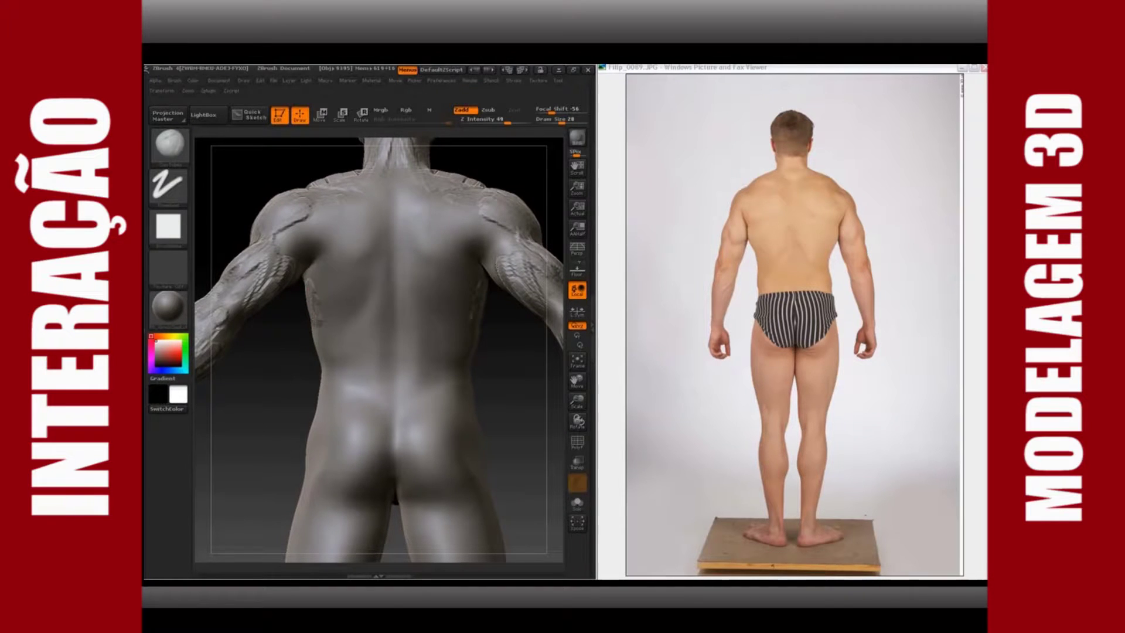
mouse_move(290, 350)
mouse_down()
mouse_move(405, 346)
mouse_move(399, 333)
mouse_up()
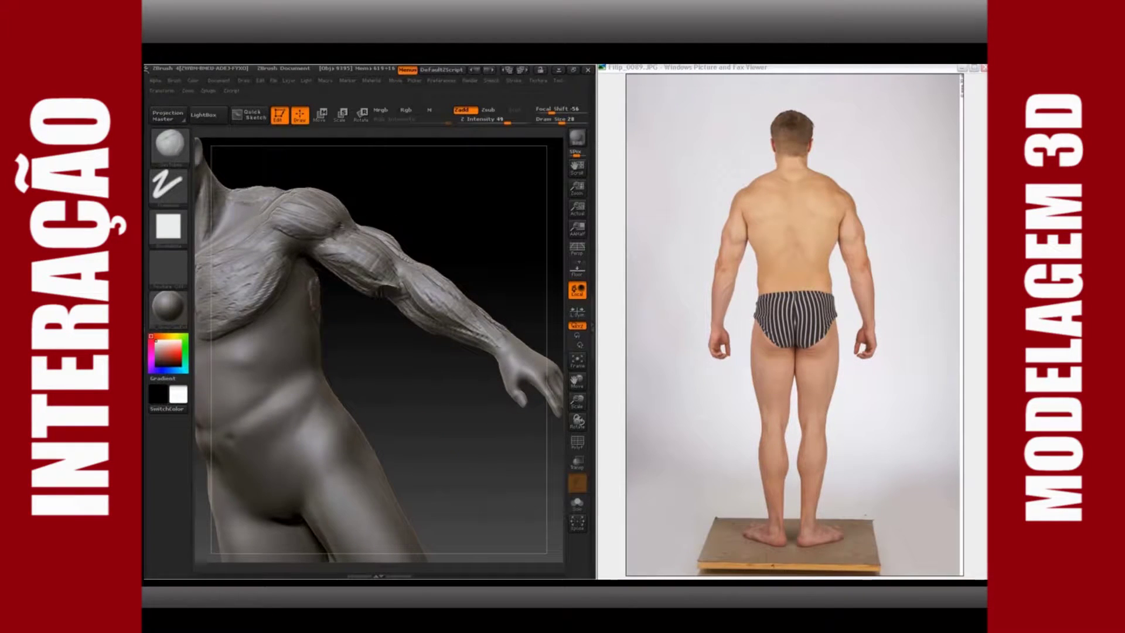
drag(309, 278, 312, 322)
drag(305, 278, 305, 318)
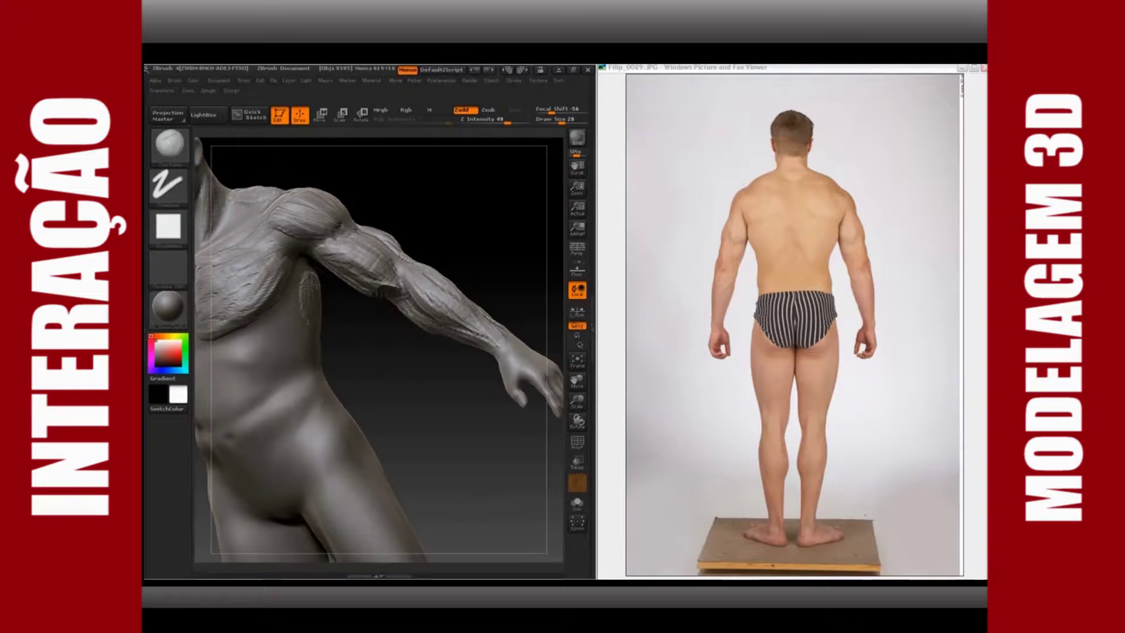
Sculpt the shoulder blade muscle shapes across the middle of the back, inward from the side strands
drag(461, 171, 271, 175)
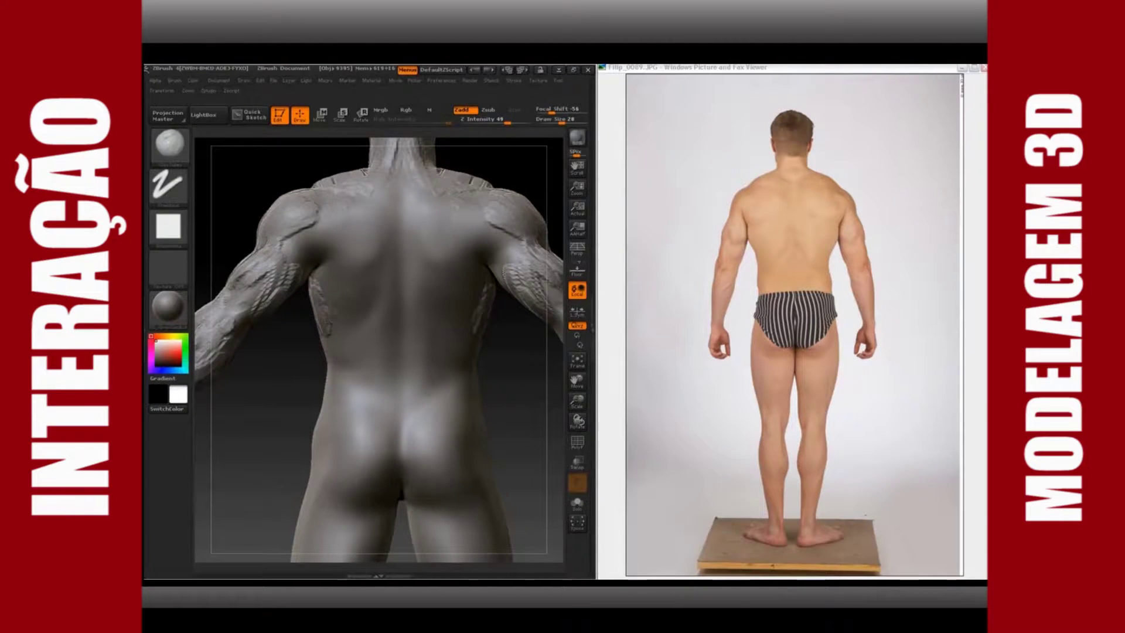
mouse_move(378, 287)
mouse_down()
mouse_move(380, 269)
mouse_move(356, 322)
mouse_move(337, 309)
mouse_up()
drag(331, 259, 358, 256)
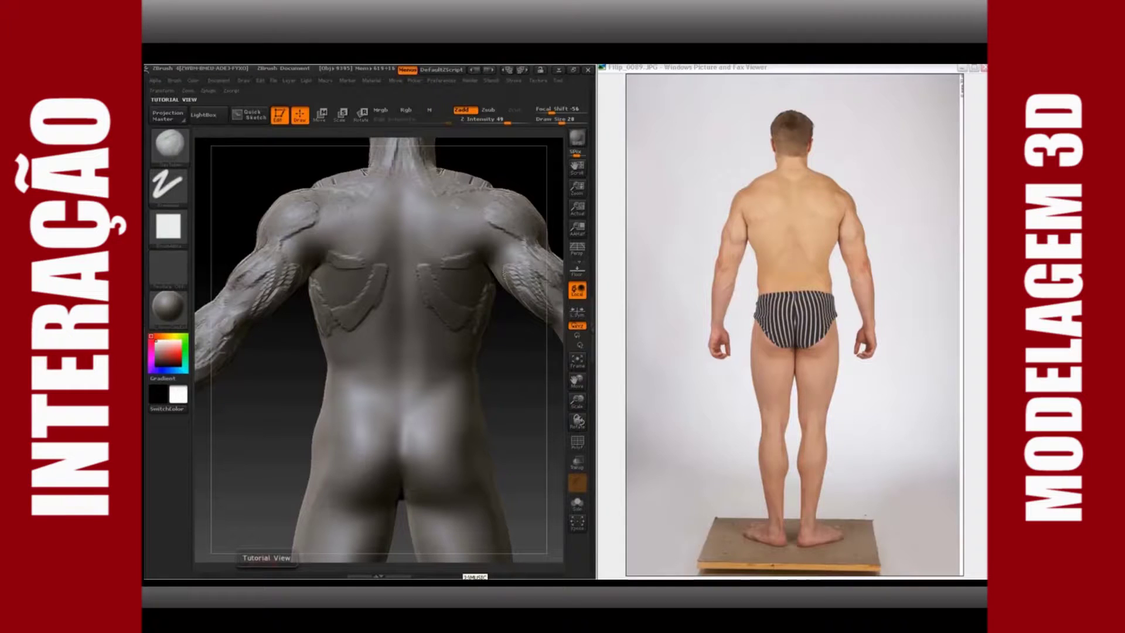
Browse from the current reference folder to the Ref folder inside J:\ZBRUSH\04 Aula Braço
click(606, 586)
scroll(520, 490, down, 5)
scroll(521, 490, up, 6)
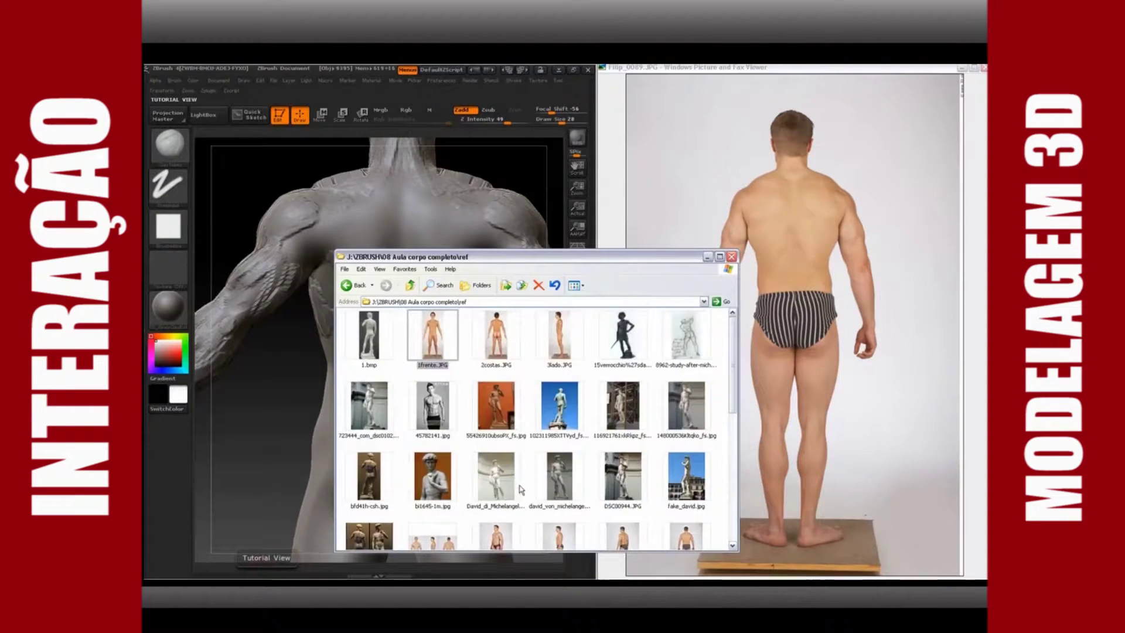
click(410, 286)
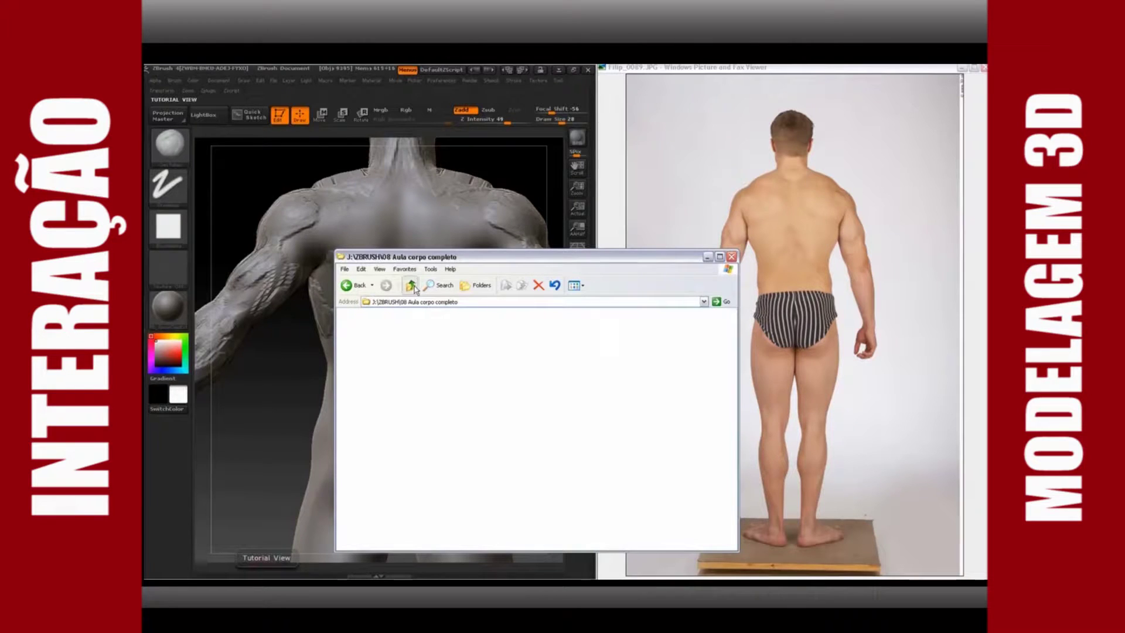
click(411, 285)
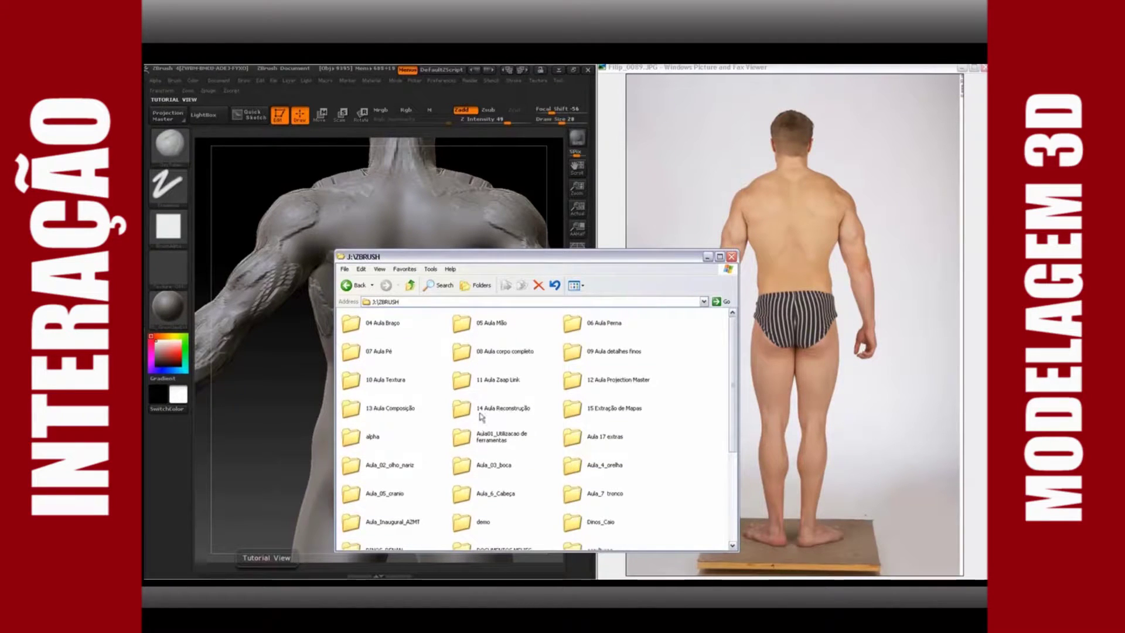
double_click(374, 323)
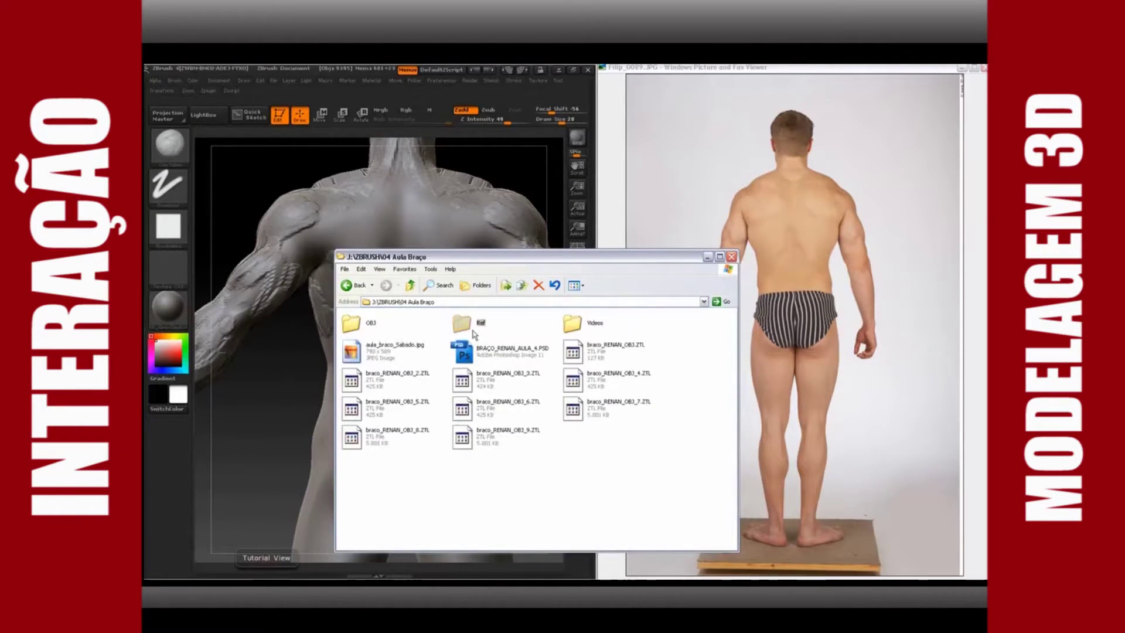
double_click(462, 323)
Select all the arm reference images in the Ref folder and copy them
scroll(609, 525, down, 5)
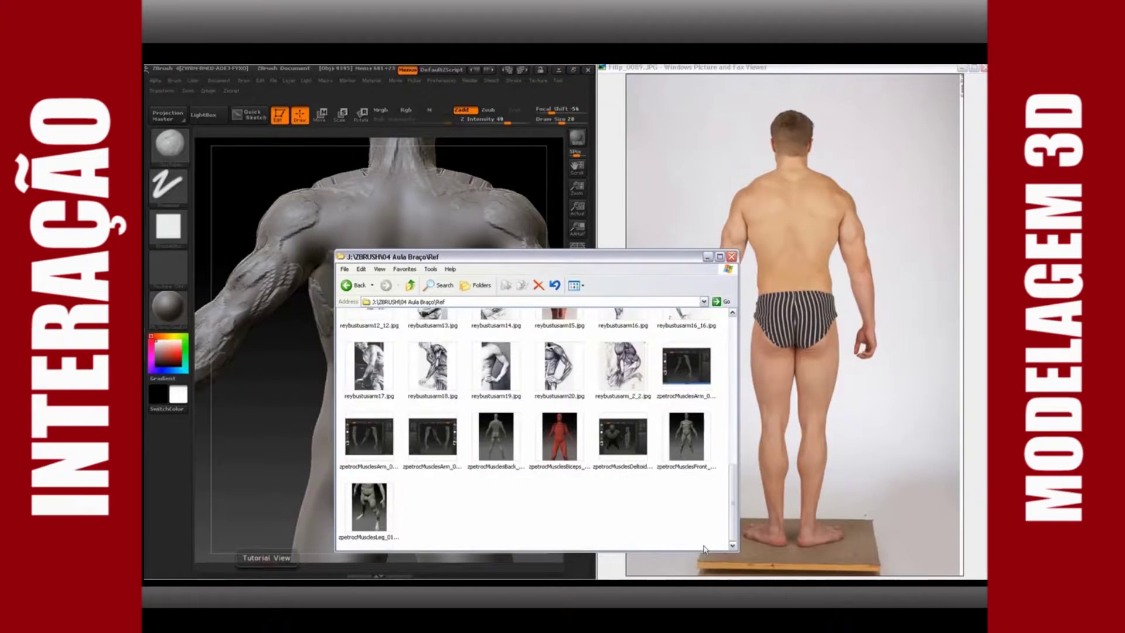
drag(707, 550, 353, 299)
right_click(364, 346)
right_click(364, 346)
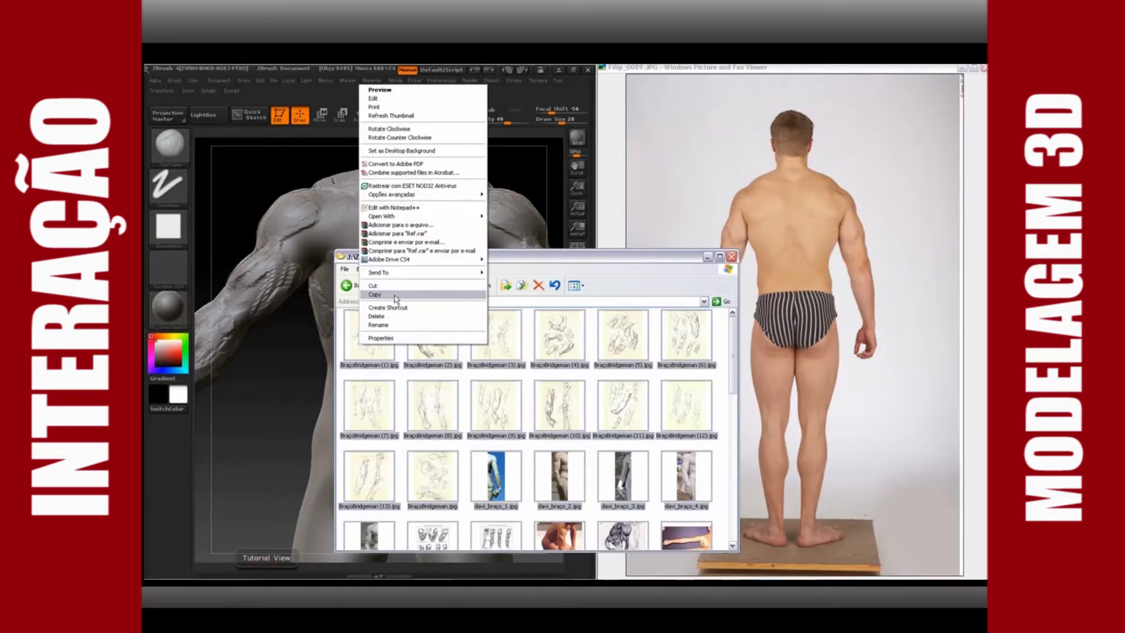
click(398, 296)
Paste the copied reference images into J:\AULAS_LOW_POLY\COMICON CHALLENGE 2010\LOGAN MODEL
key(super+e)
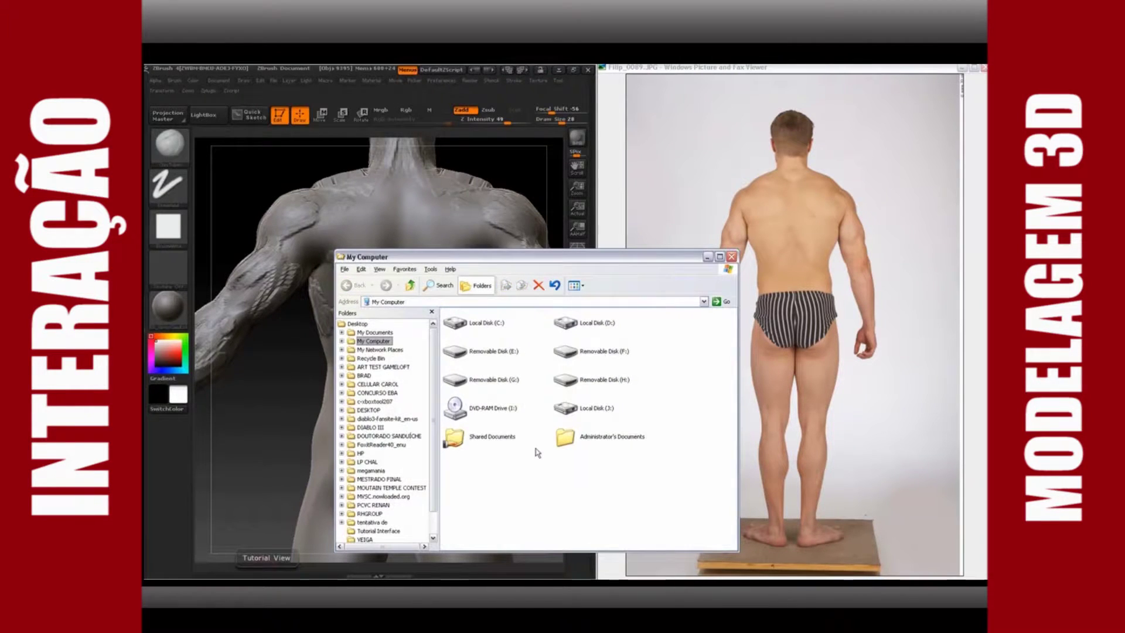
double_click(590, 408)
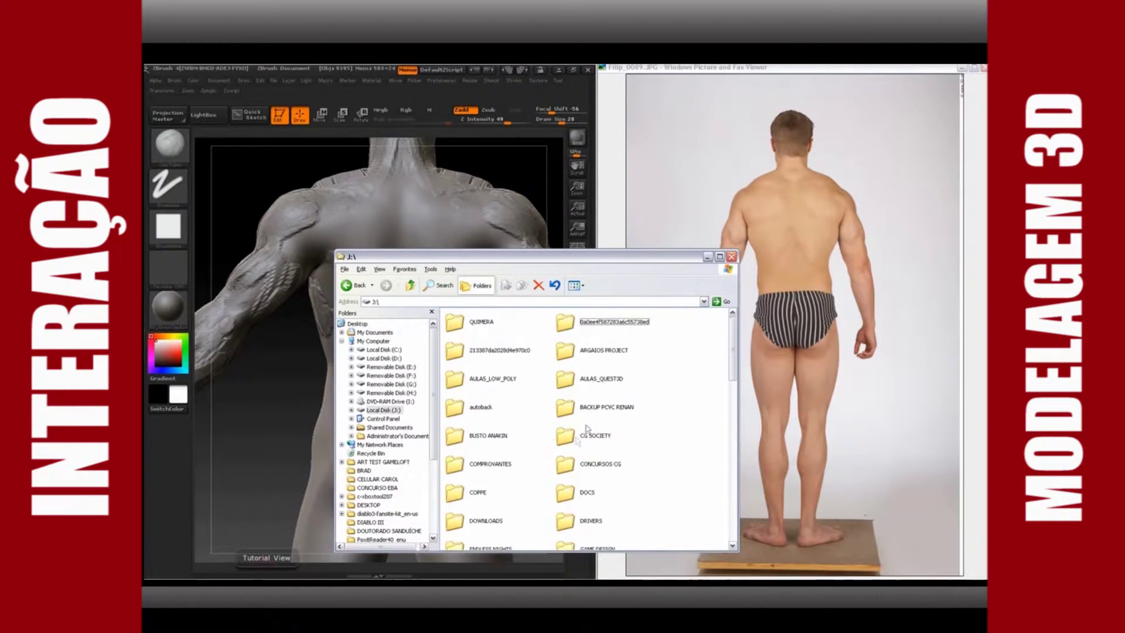
double_click(495, 379)
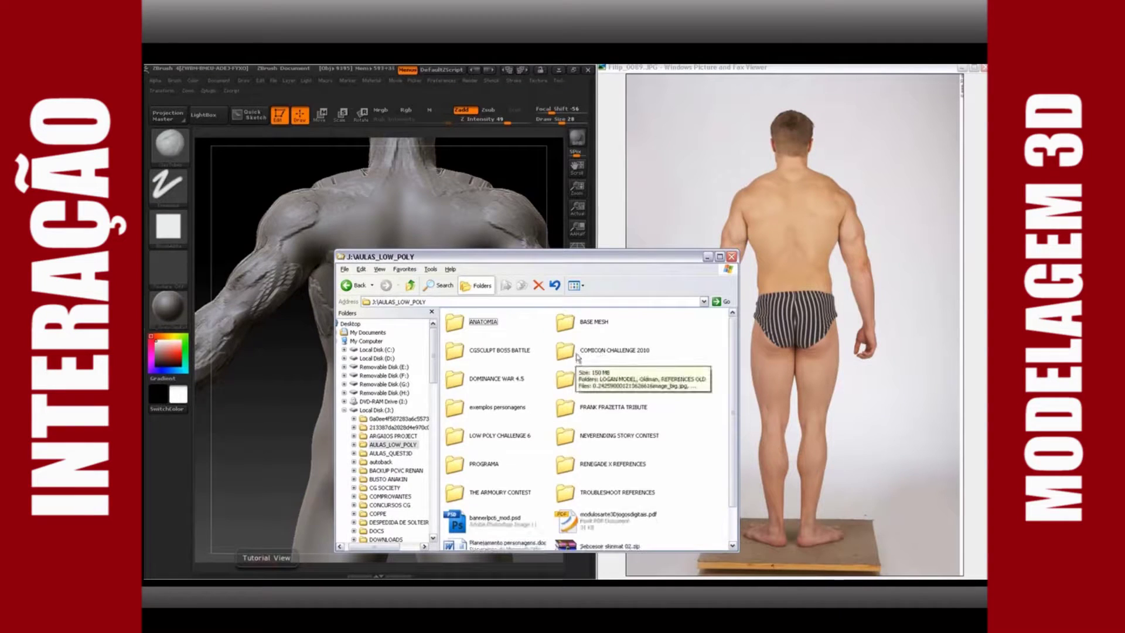
double_click(598, 355)
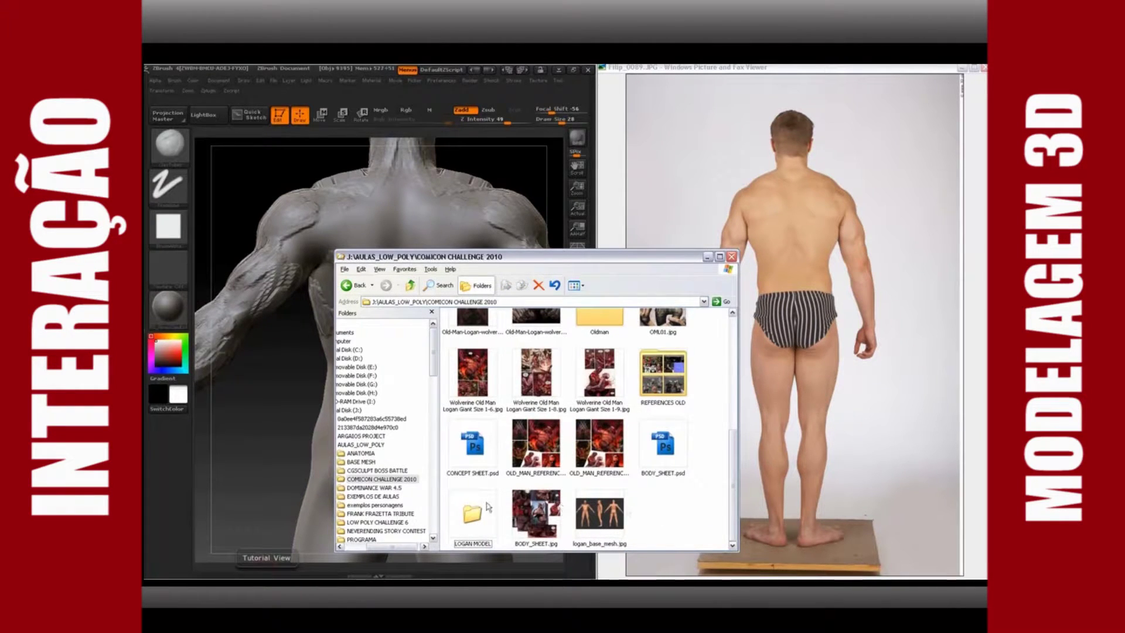
double_click(472, 514)
right_click(546, 485)
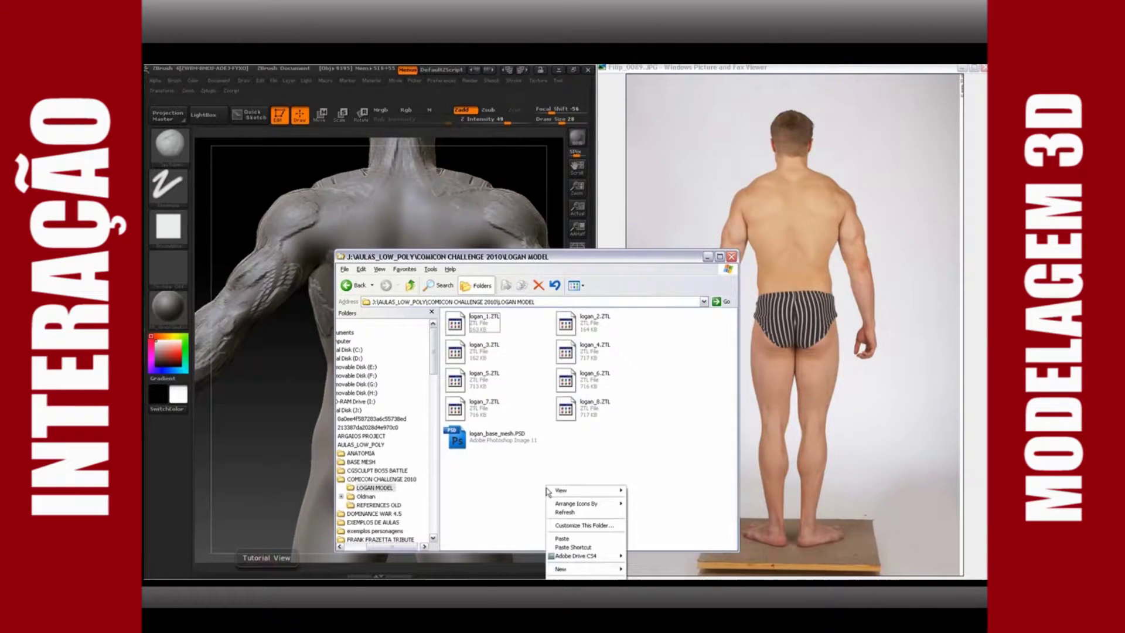
click(561, 539)
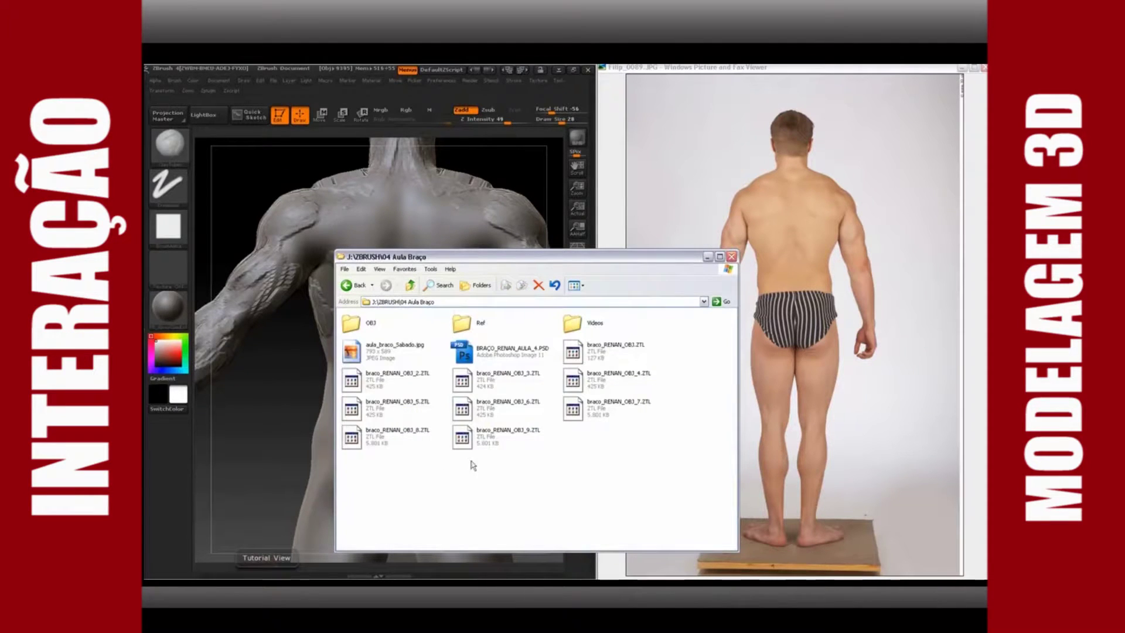
Bring up the back-view muscle chart as reference and sculpt muscle strands from the shoulder blades toward the rear shoulders
click(410, 284)
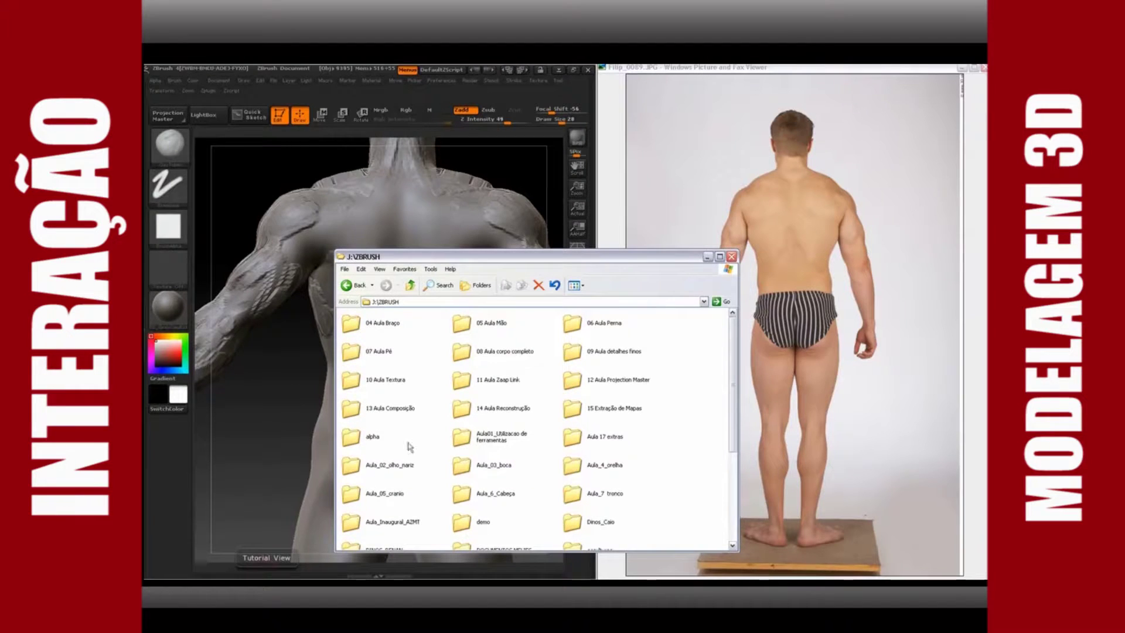
scroll(526, 434, down, 2)
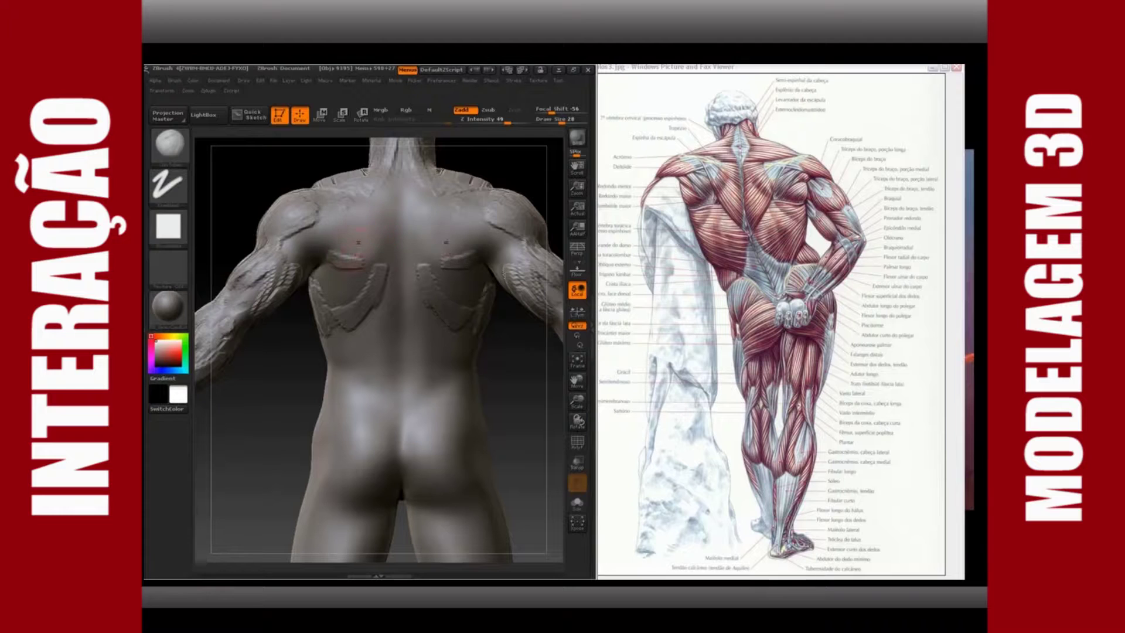
mouse_move(333, 256)
mouse_down()
mouse_move(287, 241)
mouse_move(298, 242)
mouse_move(308, 212)
mouse_move(328, 215)
mouse_up()
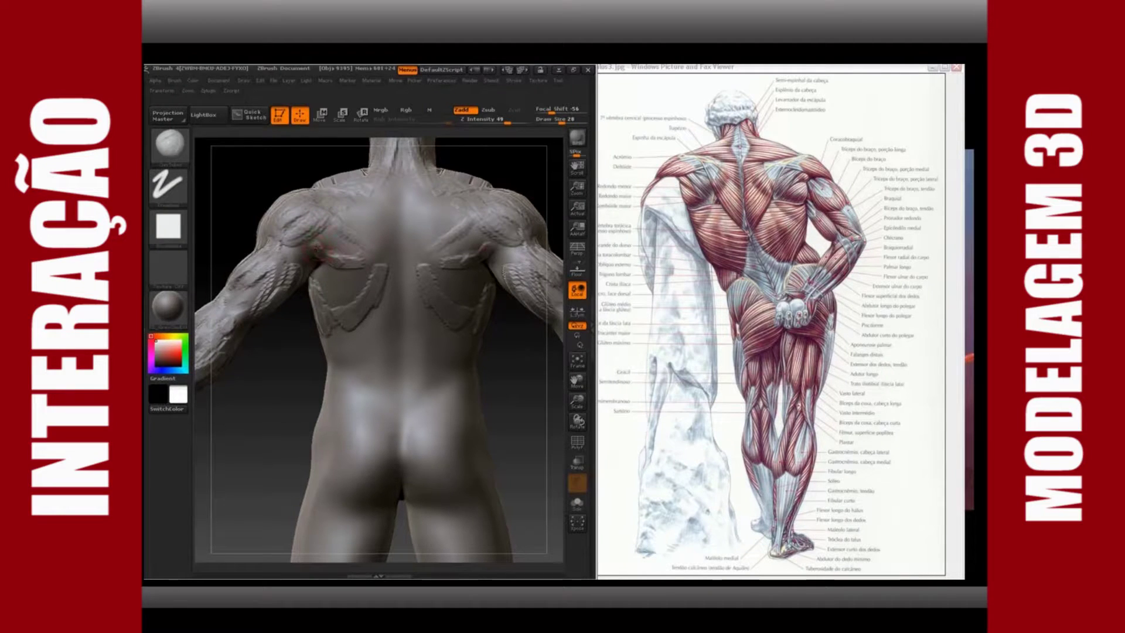
drag(331, 308, 368, 283)
mouse_move(275, 328)
mouse_down()
mouse_move(452, 268)
mouse_move(386, 258)
mouse_up()
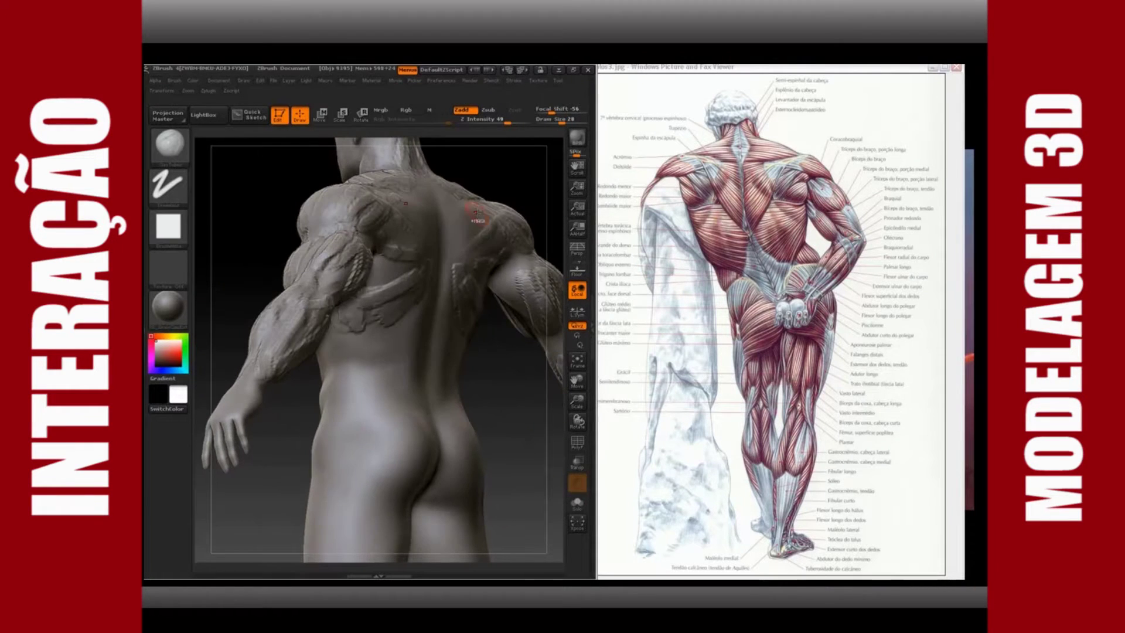
Sculpt slanting muscle strands below the shoulder blades, running from the sides of the torso toward the lower spine
drag(504, 356, 445, 351)
drag(281, 433, 292, 351)
mouse_move(384, 339)
mouse_down()
mouse_move(400, 352)
mouse_move(394, 362)
mouse_move(381, 370)
mouse_move(379, 352)
mouse_move(382, 378)
mouse_move(346, 393)
mouse_move(361, 409)
mouse_up()
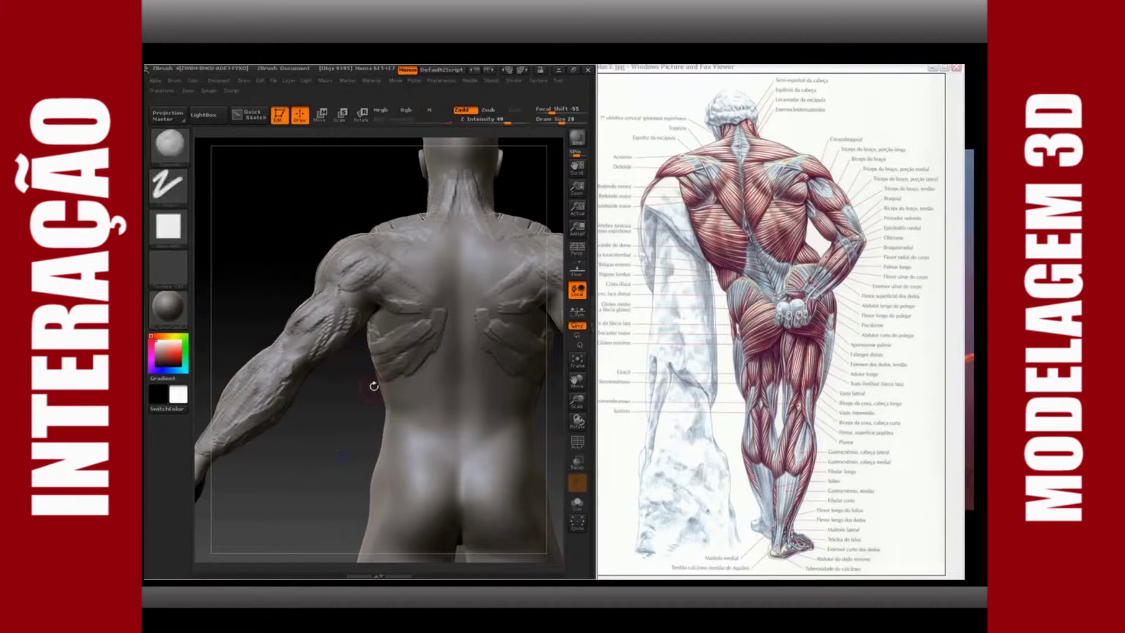
mouse_move(386, 365)
mouse_down()
mouse_move(434, 381)
mouse_move(435, 358)
mouse_move(404, 370)
mouse_move(445, 390)
mouse_move(443, 402)
mouse_move(404, 397)
mouse_up()
drag(406, 378, 432, 391)
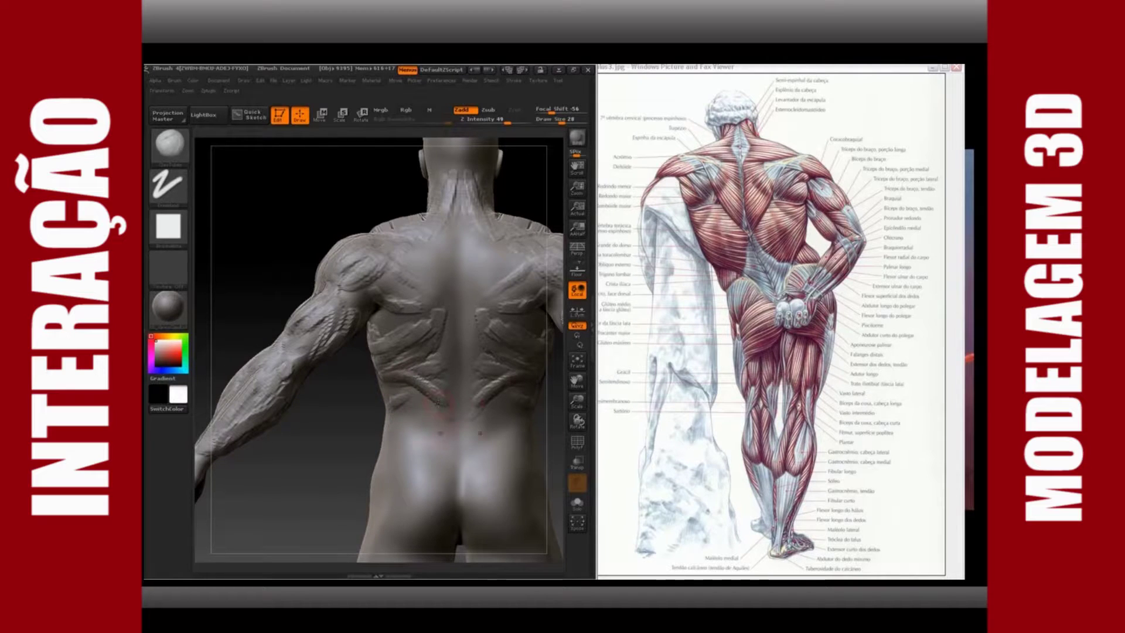
Build up curved muscle strands over both glutes, from the lower back down to the base of the buttocks
mouse_move(387, 441)
mouse_down()
mouse_move(404, 419)
mouse_move(448, 452)
mouse_up()
drag(434, 429, 404, 419)
mouse_move(420, 438)
mouse_down()
mouse_move(443, 446)
mouse_move(430, 436)
mouse_up()
mouse_move(396, 449)
mouse_down()
mouse_move(443, 450)
mouse_move(410, 449)
mouse_move(449, 467)
mouse_move(439, 479)
mouse_up()
drag(387, 509, 444, 493)
mouse_move(391, 516)
mouse_down()
mouse_move(432, 510)
mouse_move(432, 524)
mouse_up()
alt+drag(341, 541, 325, 431)
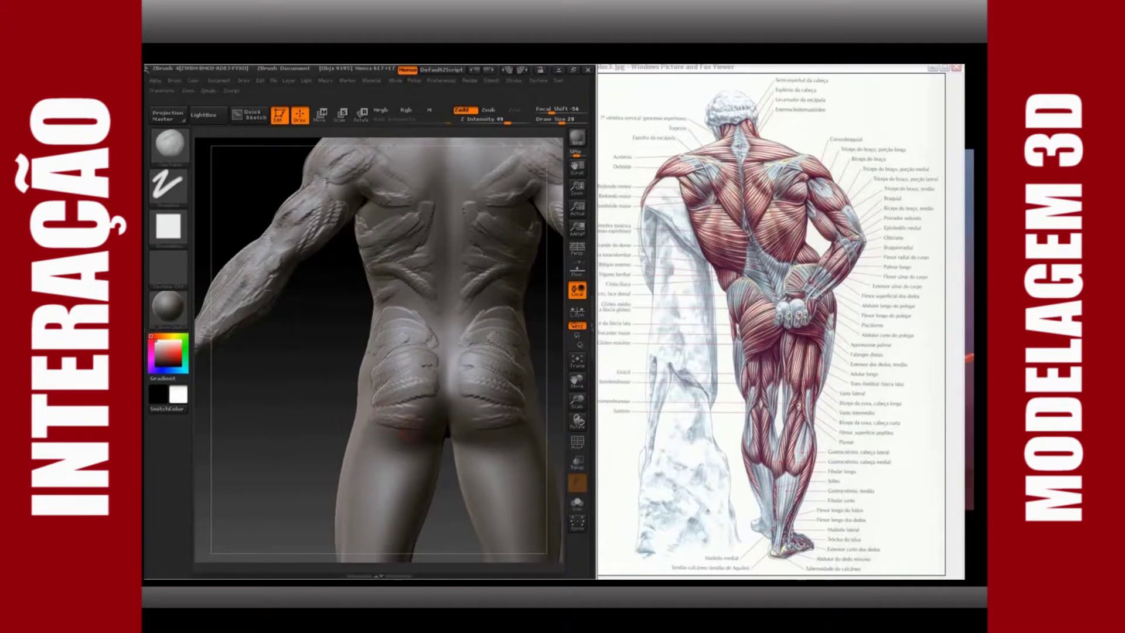
mouse_move(405, 420)
mouse_down()
mouse_move(438, 404)
mouse_move(398, 420)
mouse_move(432, 410)
mouse_move(422, 352)
mouse_move(406, 392)
mouse_move(383, 408)
mouse_up()
Switch to the front-view muscle chart musculos2.jpg and sculpt the serratus strands along the ribs below the chest
drag(284, 424, 404, 425)
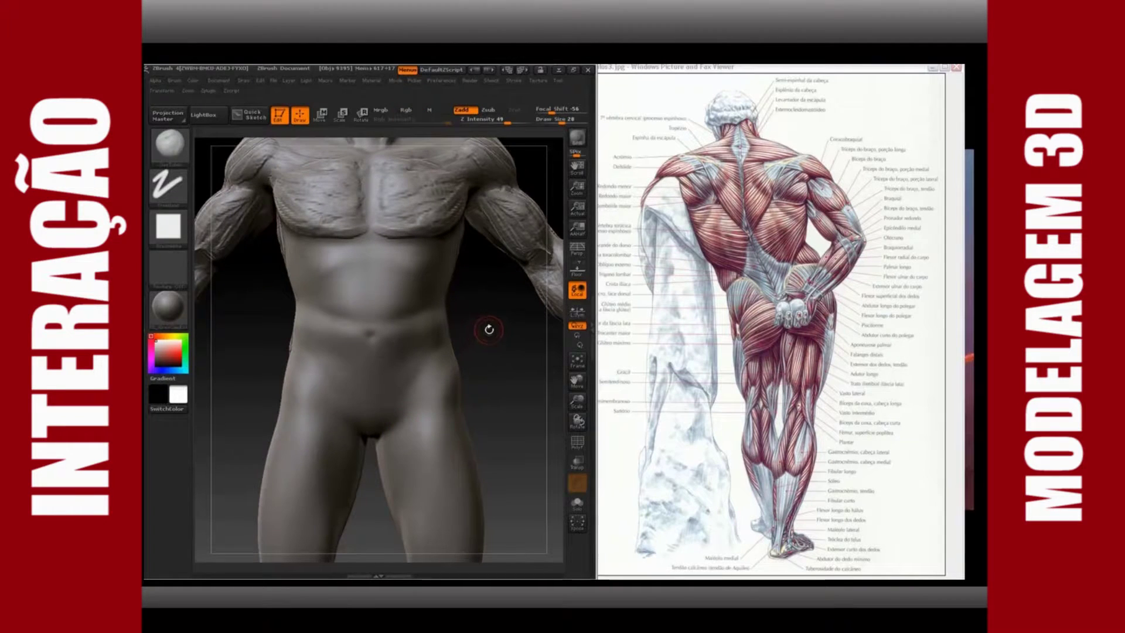
alt+drag(487, 329, 523, 368)
click(732, 485)
key(Left)
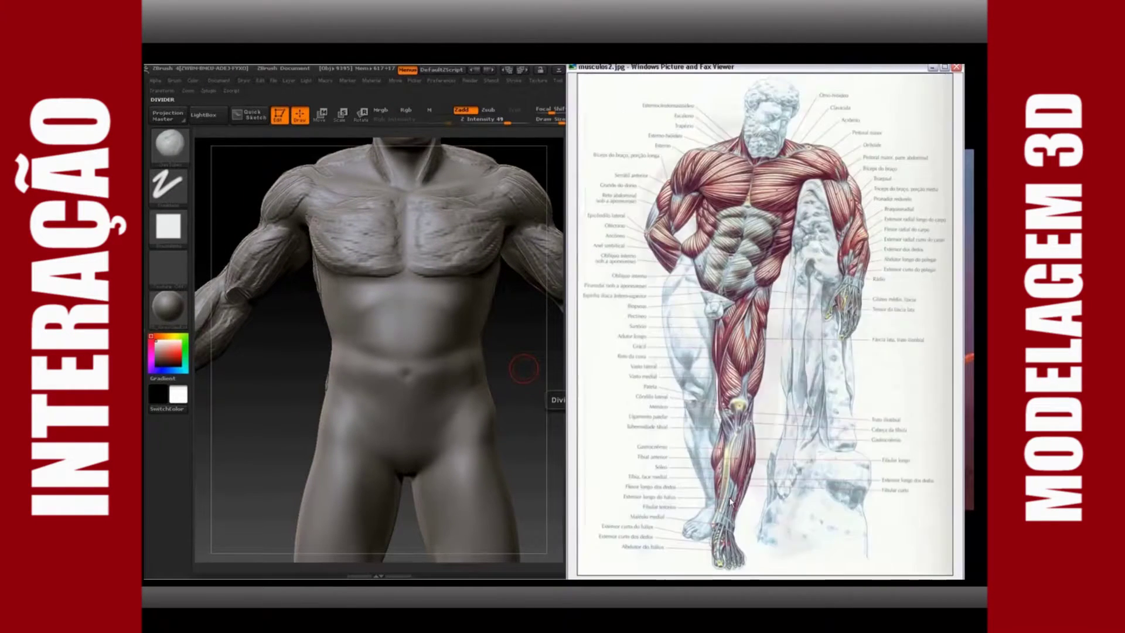
click(252, 393)
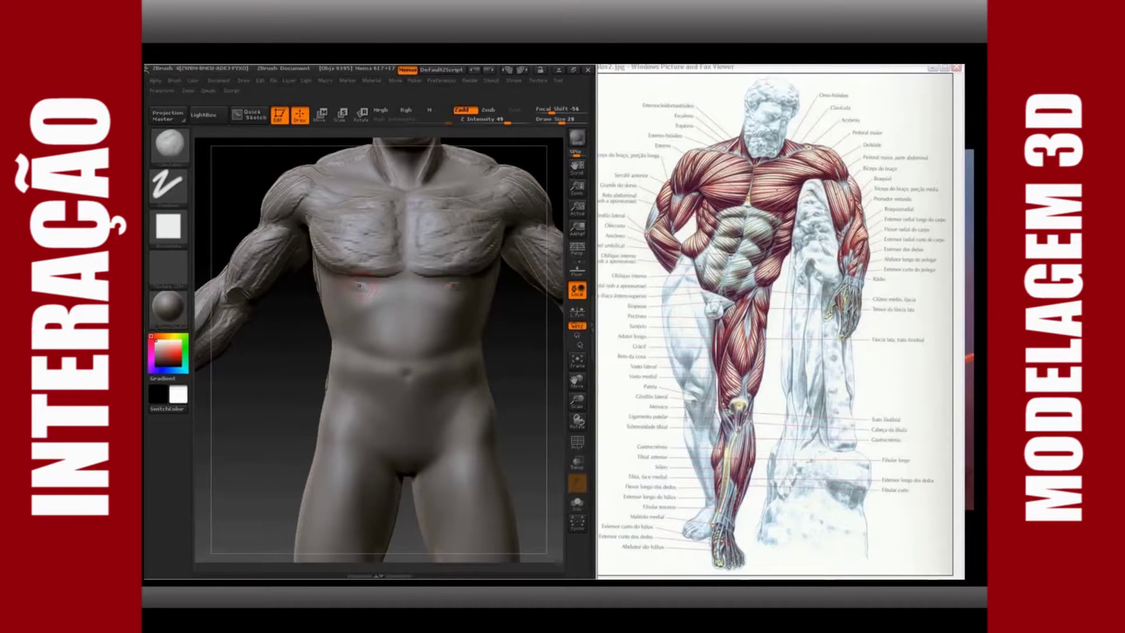
mouse_move(287, 326)
mouse_down()
mouse_move(362, 294)
mouse_move(322, 333)
mouse_up()
drag(295, 299, 319, 322)
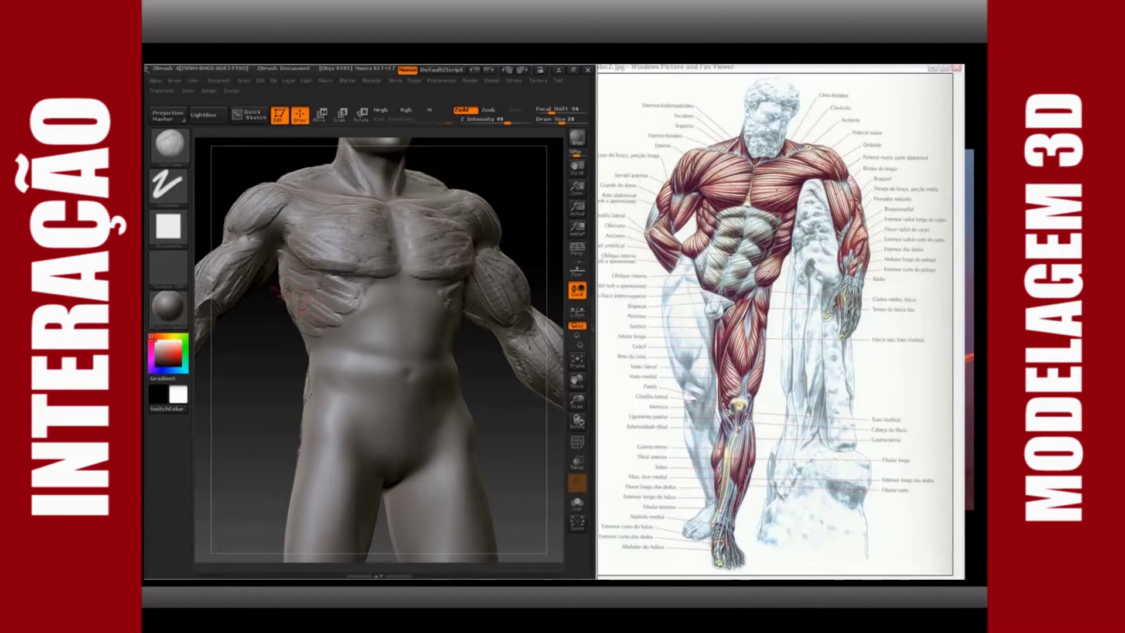
shift+drag(287, 344, 258, 346)
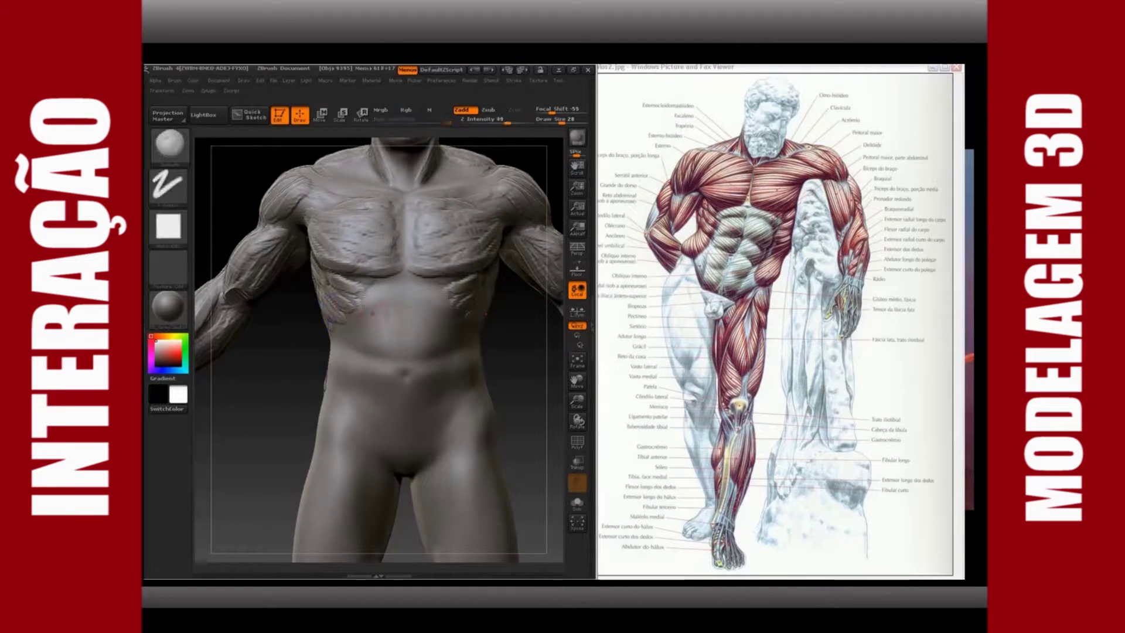
Sculpt the rib cage arch and the upper abdominal muscle blocks down to just above the navel
mouse_move(356, 306)
mouse_down()
mouse_move(404, 283)
mouse_move(368, 300)
mouse_up()
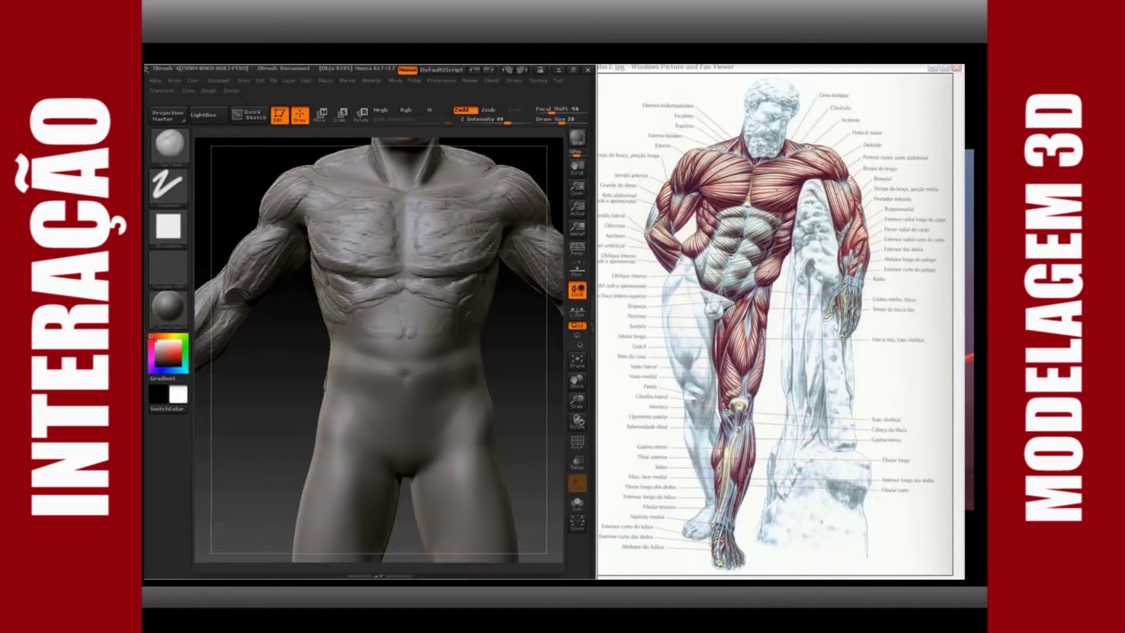
mouse_move(400, 321)
mouse_down()
mouse_move(370, 337)
mouse_move(387, 309)
mouse_up()
mouse_move(391, 305)
mouse_down()
mouse_move(364, 311)
mouse_move(385, 329)
mouse_move(366, 313)
mouse_up()
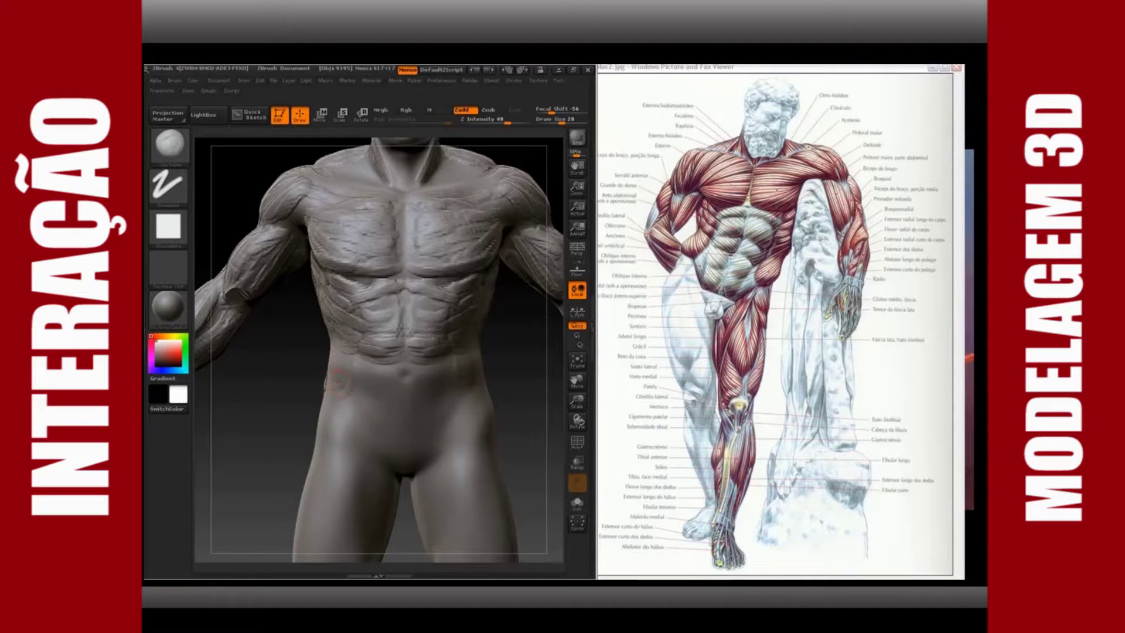
Sculpt the oblique strands at the sides of the waist and the lower abdominal muscles around the navel
drag(303, 381, 358, 375)
mouse_move(308, 344)
mouse_down()
mouse_move(364, 369)
mouse_move(357, 328)
mouse_up()
mouse_move(310, 380)
mouse_down()
mouse_move(346, 350)
mouse_move(249, 360)
mouse_up()
drag(425, 387, 450, 371)
mouse_move(382, 372)
mouse_down()
mouse_move(407, 384)
mouse_move(403, 365)
mouse_move(411, 398)
mouse_move(401, 418)
mouse_up()
Add a long muscle strand from each front hip down toward the inner thigh
alt+drag(297, 466, 211, 322)
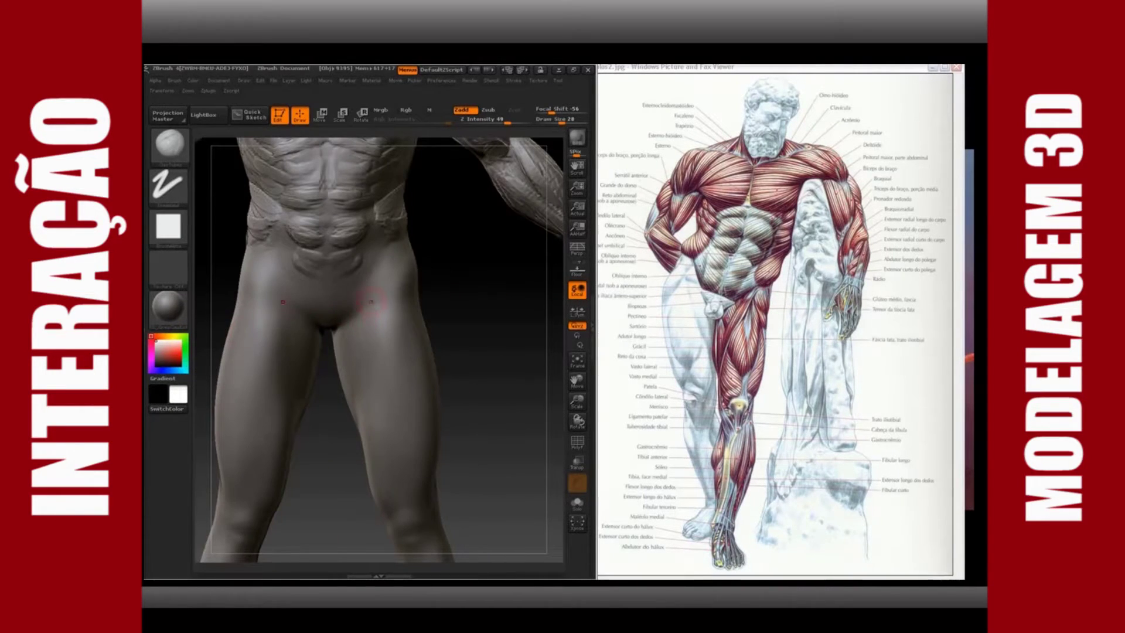
drag(382, 264, 389, 237)
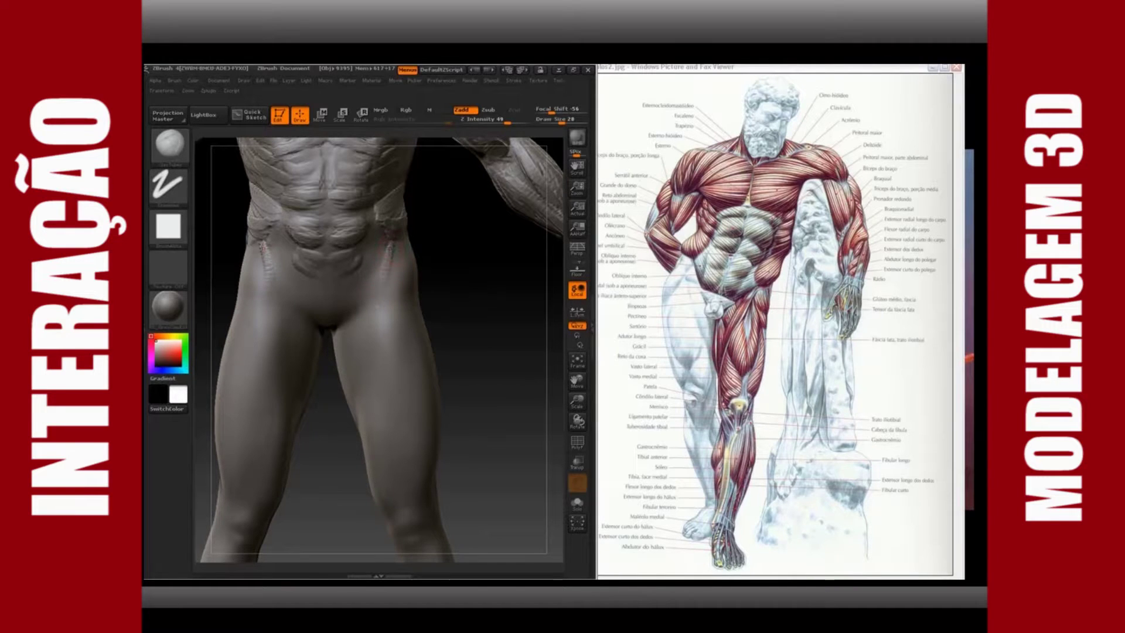
drag(384, 281, 372, 350)
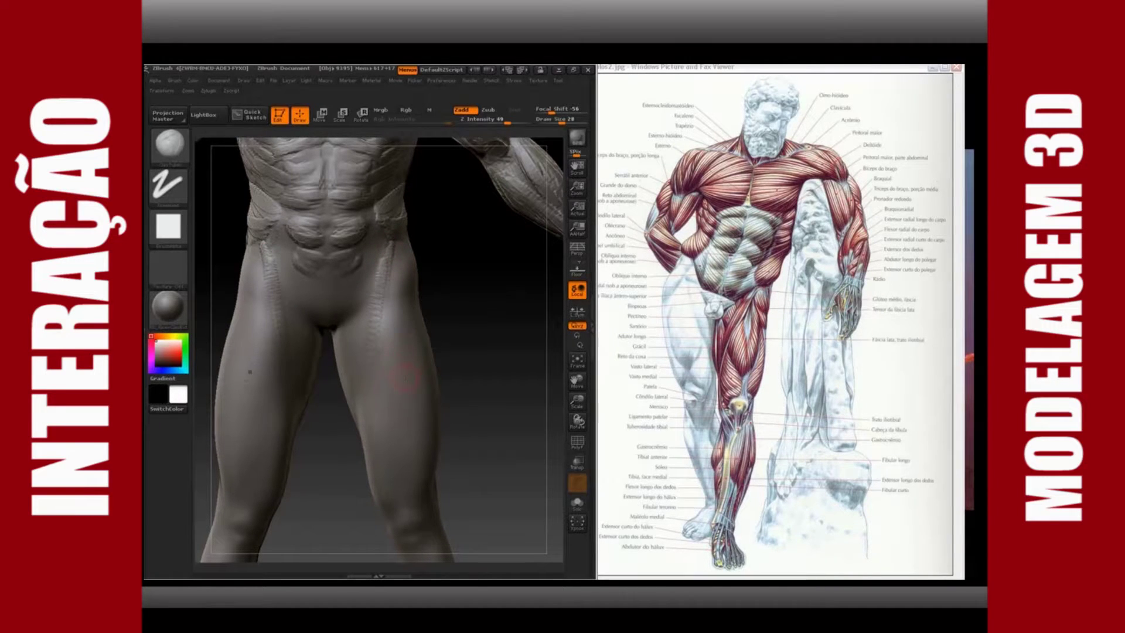
Sculpt the quadriceps shapes on the front of both thighs, including the teardrop muscle above the inner knee
drag(403, 403, 375, 354)
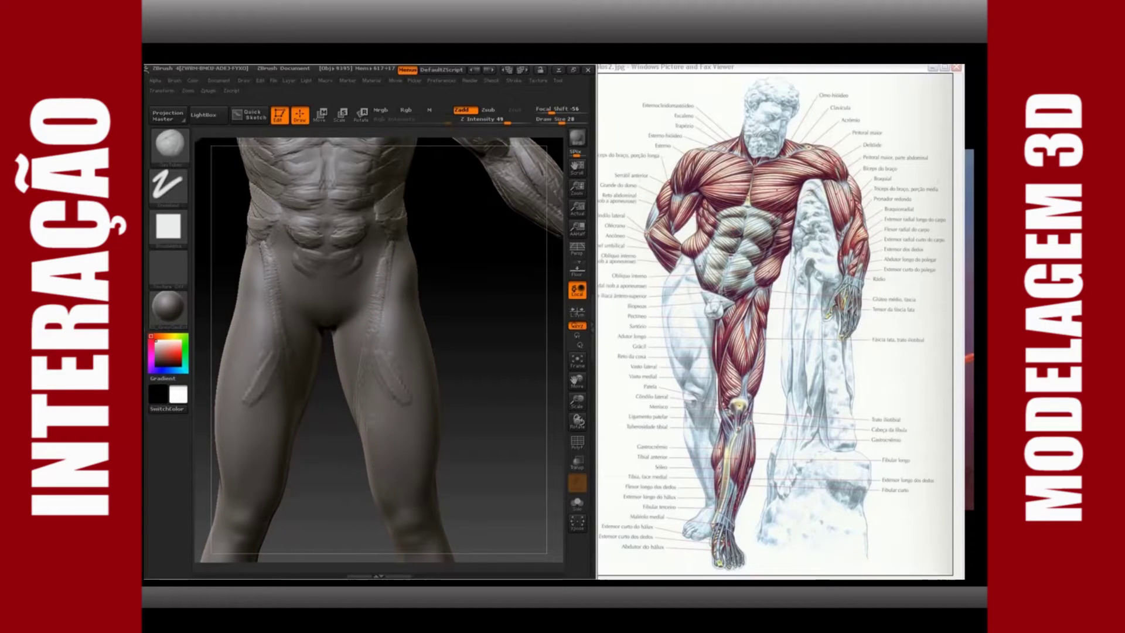
drag(375, 426, 402, 480)
drag(374, 375, 391, 417)
mouse_move(383, 369)
mouse_down()
mouse_move(401, 423)
mouse_move(407, 351)
mouse_up()
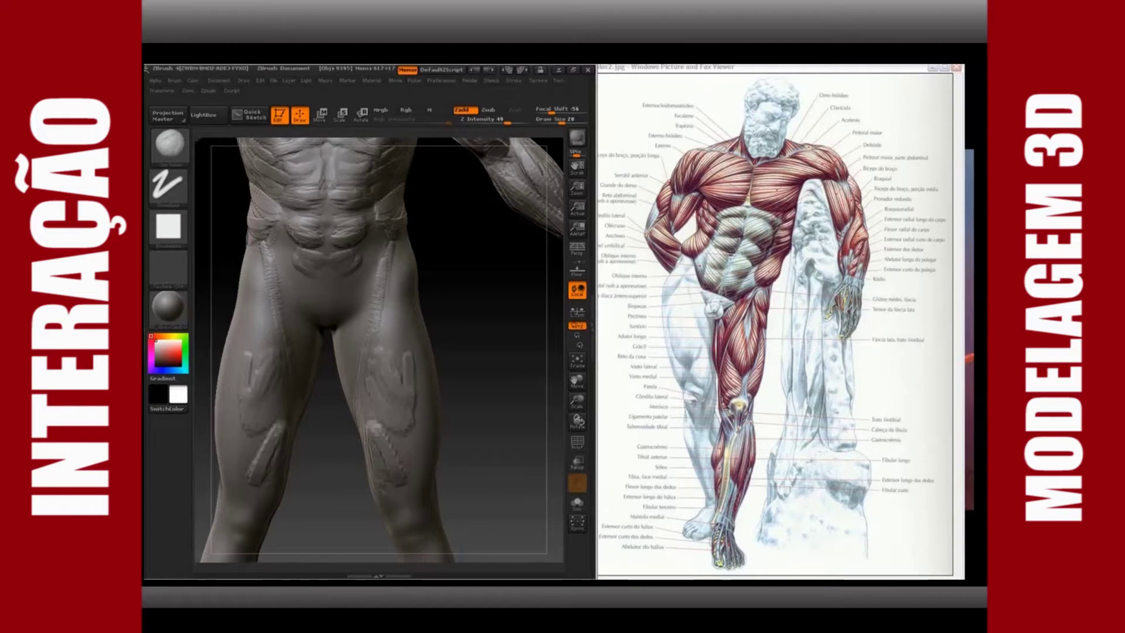
mouse_move(473, 329)
mouse_down()
mouse_move(515, 328)
mouse_move(459, 323)
mouse_up()
drag(414, 401, 408, 329)
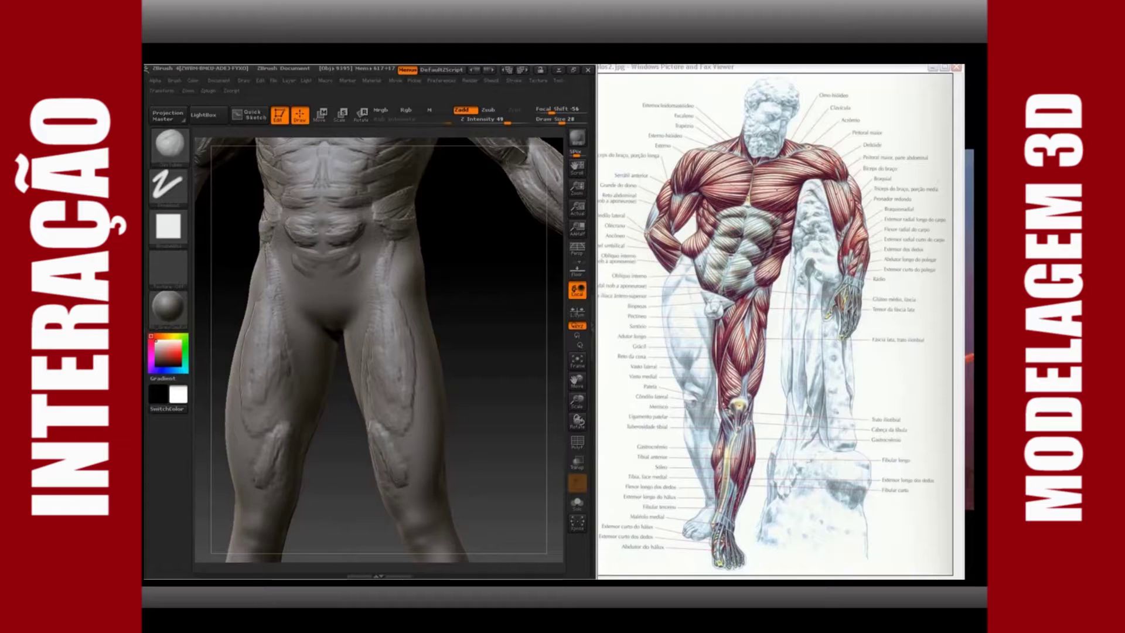
Extend the muscle strands along the inner thighs to the knees and build up the groin volume
drag(480, 375, 533, 375)
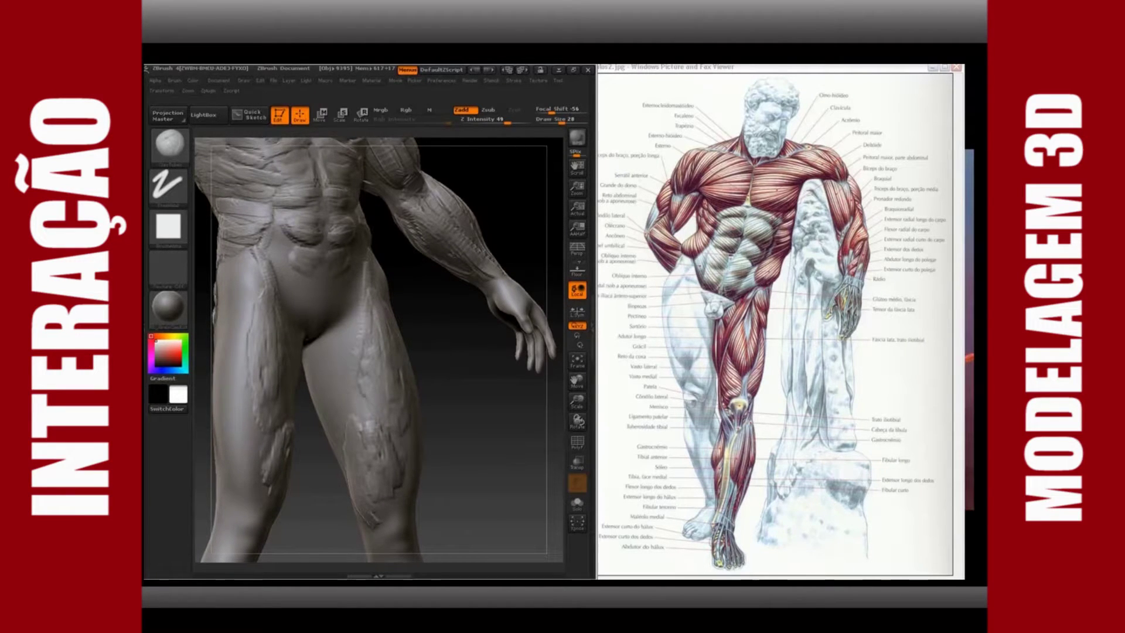
mouse_move(521, 430)
mouse_down()
mouse_move(410, 435)
mouse_move(521, 439)
mouse_move(425, 445)
mouse_move(247, 379)
mouse_move(352, 375)
mouse_up()
drag(323, 313, 334, 299)
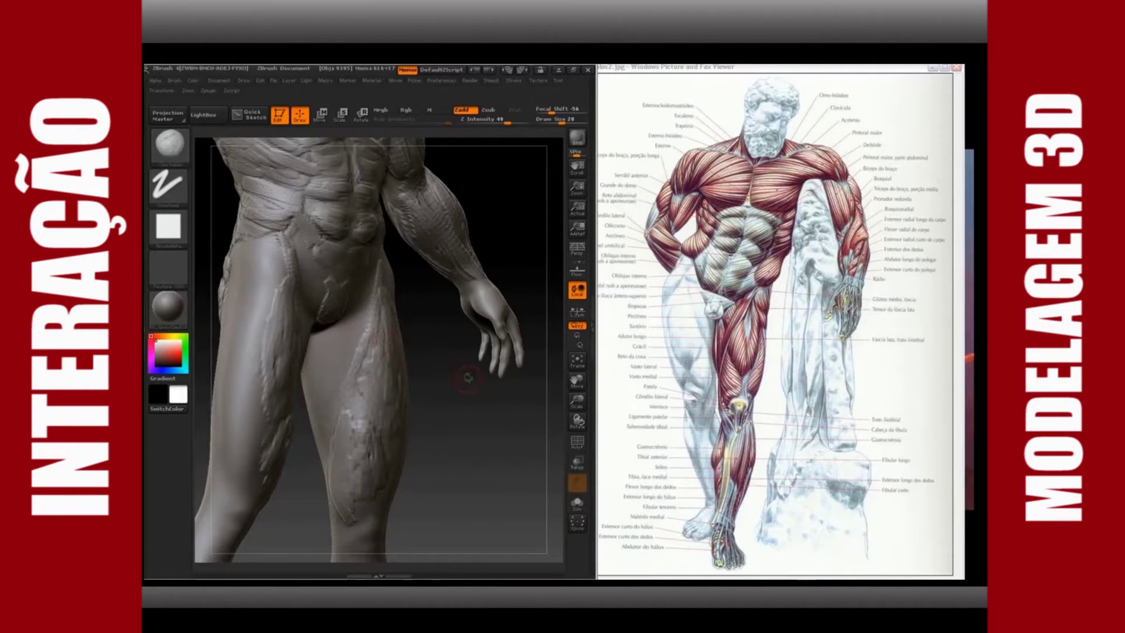
drag(375, 381, 321, 394)
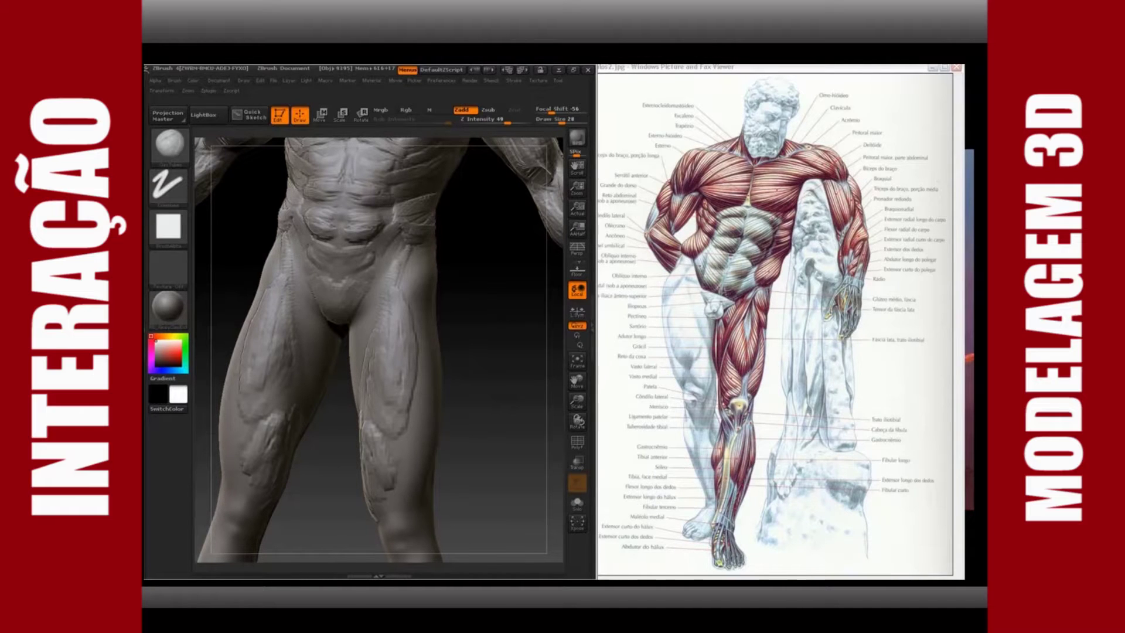
Bring up the side-view muscle chart musculos1.jpg and sculpt the muscle strands on the outer hip
drag(470, 393, 508, 420)
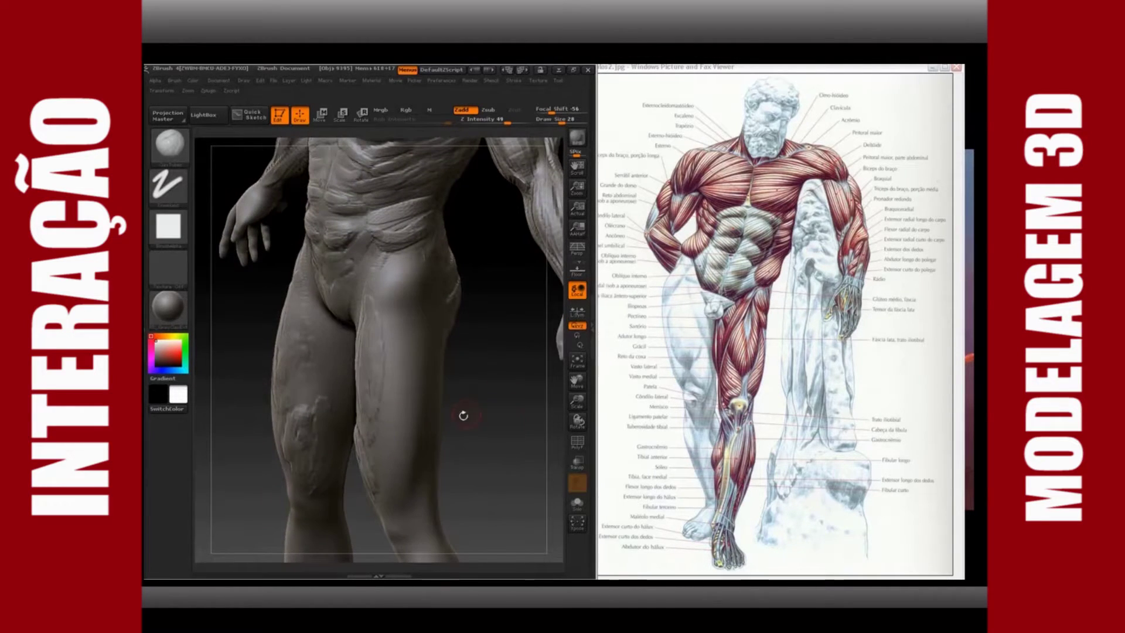
click(674, 535)
key(Left)
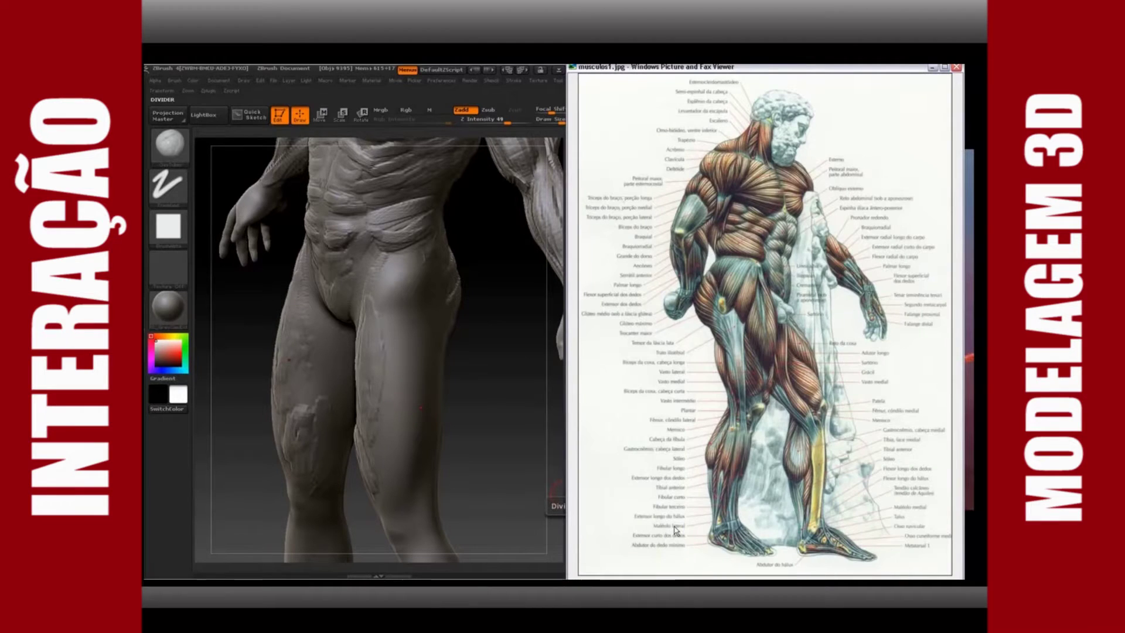
mouse_move(503, 395)
mouse_down()
mouse_move(567, 388)
mouse_move(527, 420)
mouse_move(466, 386)
mouse_move(463, 319)
mouse_move(428, 242)
mouse_move(384, 243)
mouse_move(387, 258)
mouse_move(405, 262)
mouse_up()
mouse_move(420, 212)
mouse_down()
mouse_move(411, 261)
mouse_move(391, 257)
mouse_move(393, 240)
mouse_move(402, 262)
mouse_up()
drag(404, 205, 393, 246)
mouse_move(381, 205)
mouse_down()
mouse_move(388, 235)
mouse_move(375, 231)
mouse_up()
drag(355, 202, 394, 239)
drag(364, 205, 383, 233)
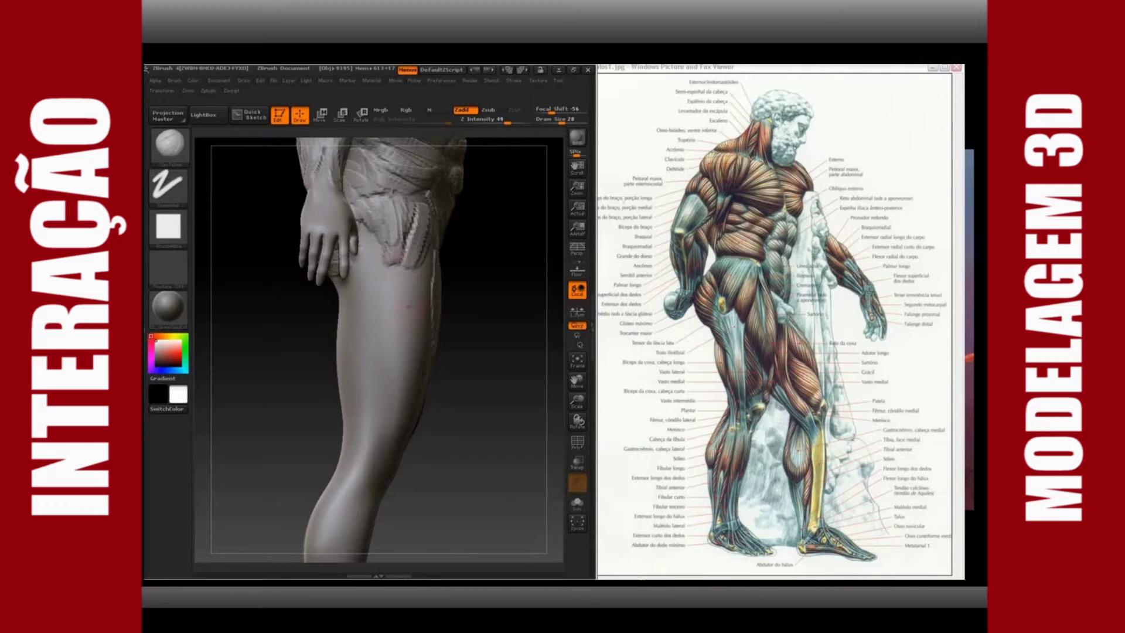
Sculpt long muscle strands down the outer side of the thighs from the hip to just above the knee
drag(396, 286, 407, 359)
drag(400, 295, 403, 360)
drag(404, 293, 405, 365)
mouse_move(410, 252)
mouse_down()
mouse_move(403, 335)
mouse_move(416, 328)
mouse_up()
drag(413, 272, 419, 363)
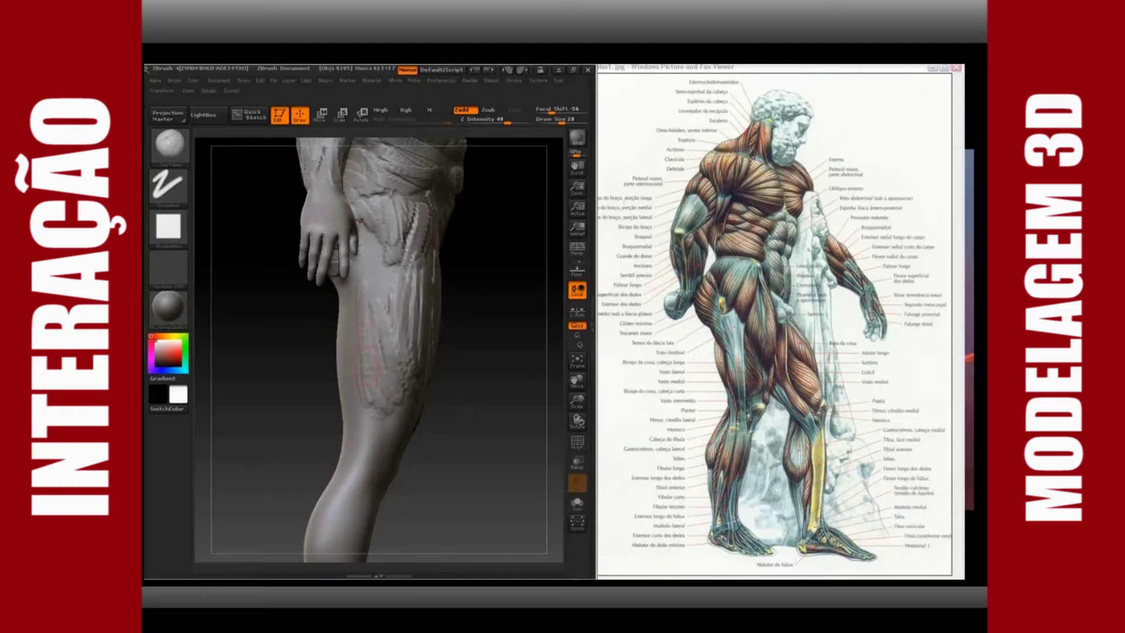
drag(303, 388, 334, 383)
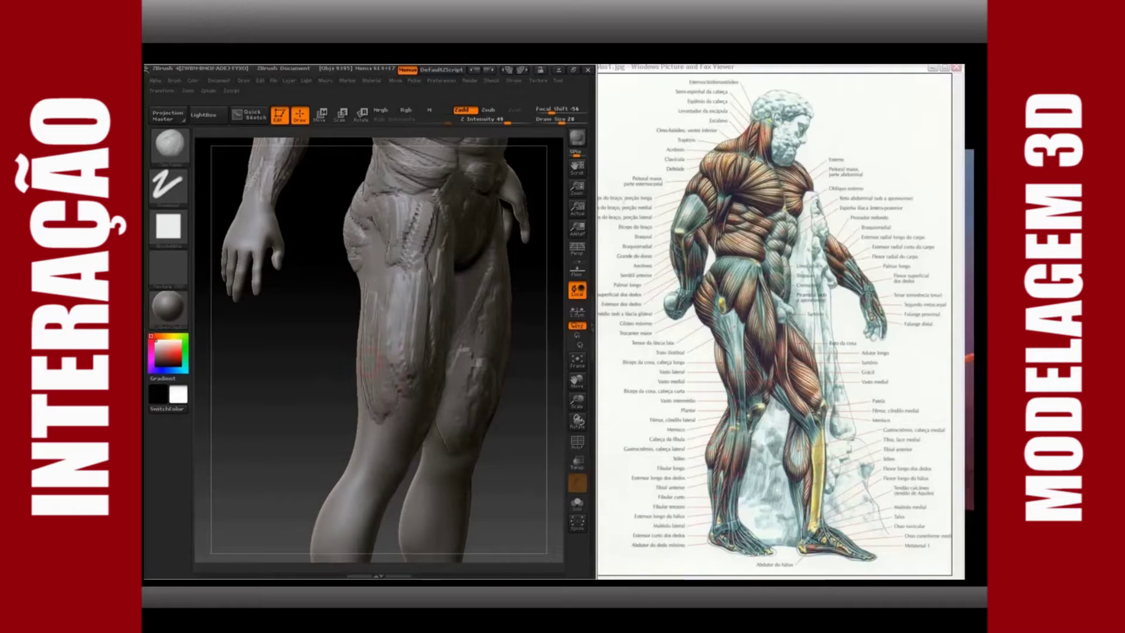
Bring up the back-view chart musculos3.jpg and sculpt the hamstring strands from below the glutes down the back of the thighs
drag(304, 384, 373, 414)
click(671, 508)
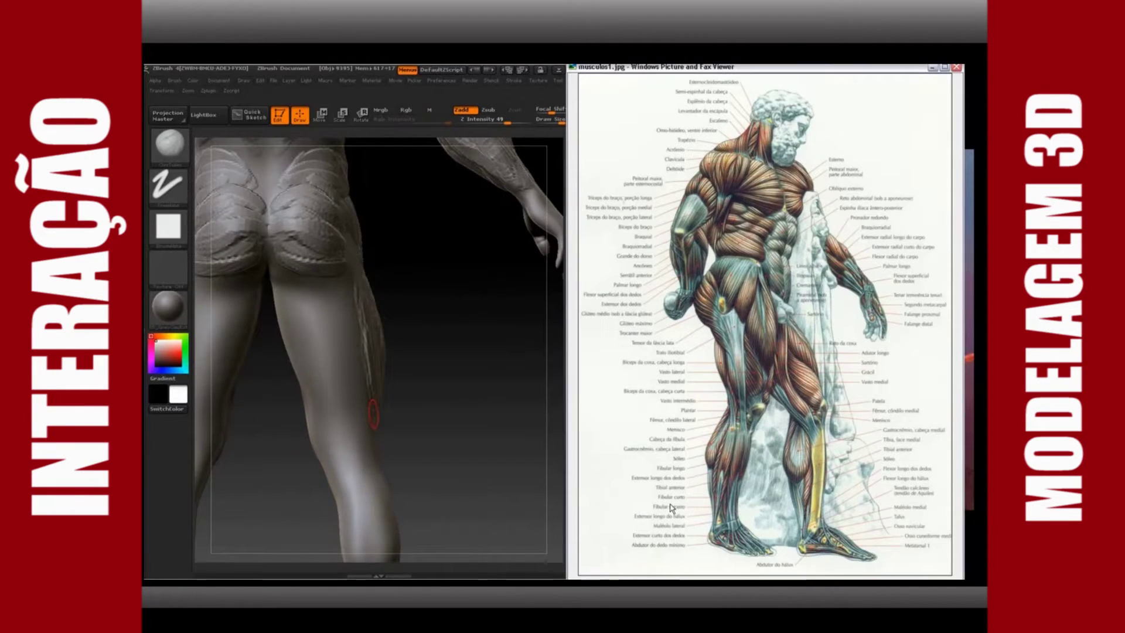
scroll(672, 508, down, 1)
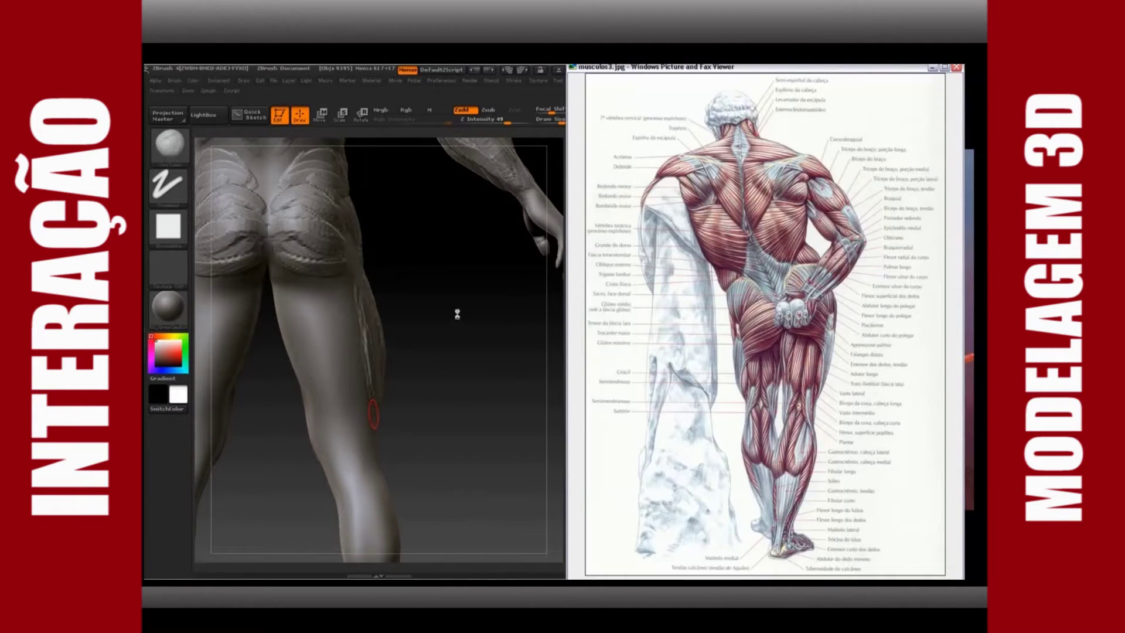
drag(462, 364, 433, 375)
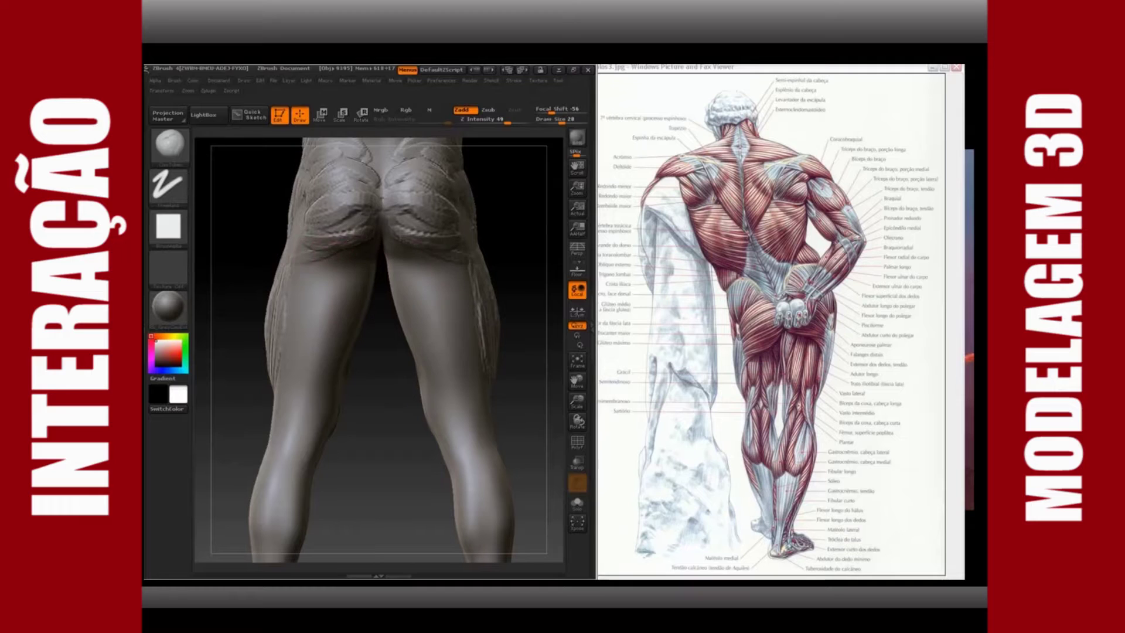
mouse_move(312, 267)
mouse_down()
mouse_move(317, 328)
mouse_move(297, 340)
mouse_move(297, 356)
mouse_up()
mouse_move(337, 273)
mouse_down()
mouse_move(334, 354)
mouse_move(343, 334)
mouse_up()
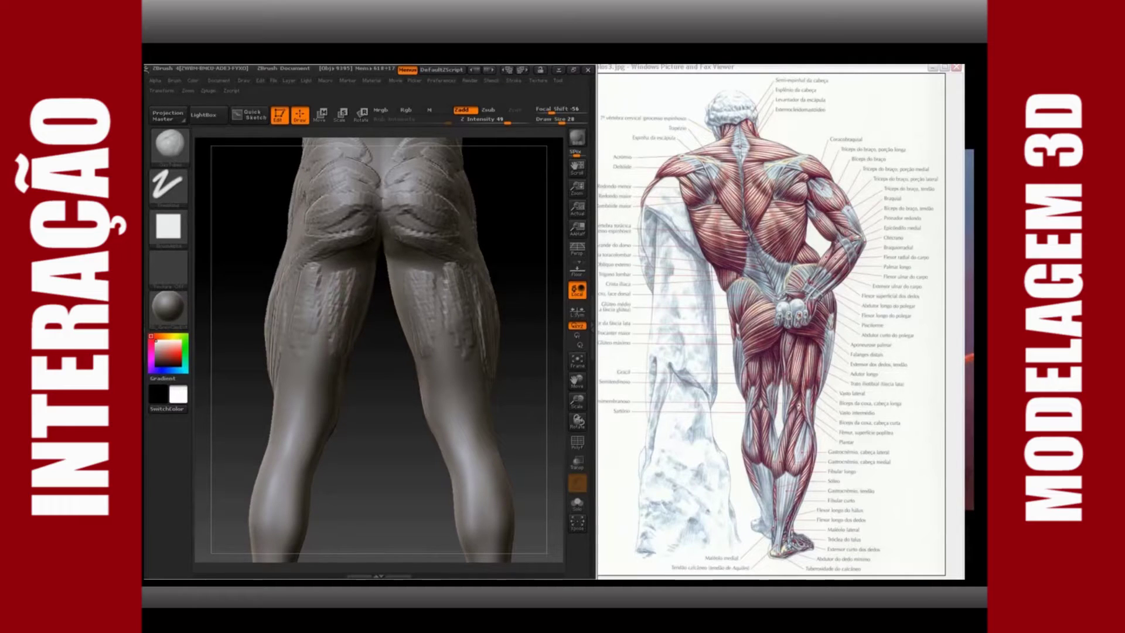
drag(301, 320, 285, 389)
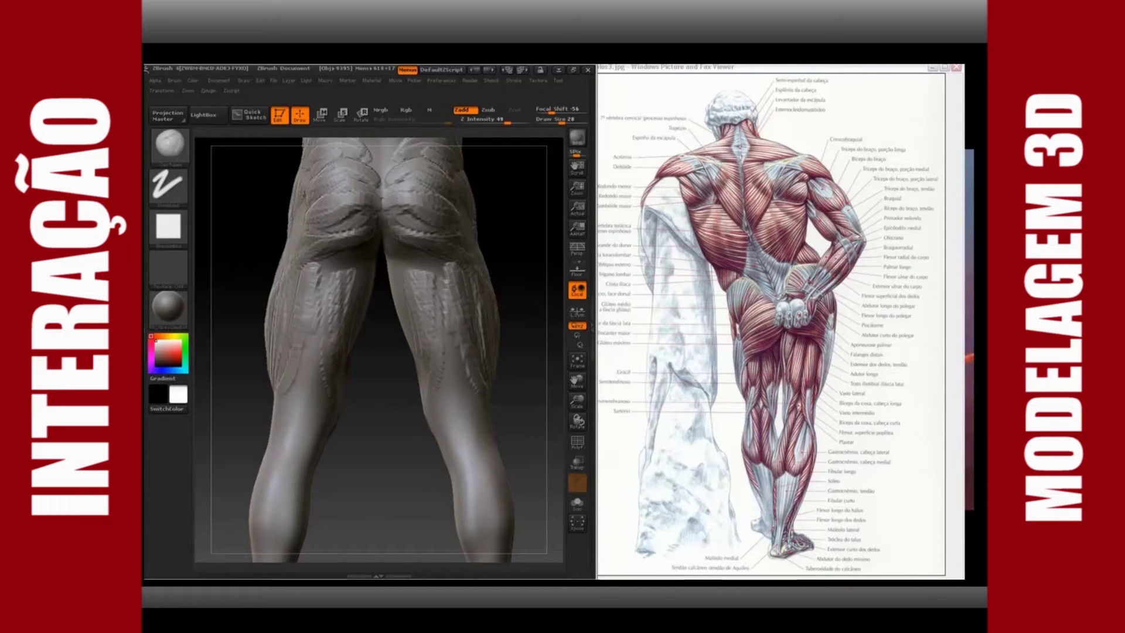
Sculpt the two heads of the calf muscle on the back of both lower legs
mouse_move(243, 439)
alt+mouse_down()
mouse_move(300, 280)
mouse_move(316, 378)
alt+mouse_up()
drag(331, 299, 310, 361)
mouse_move(330, 295)
mouse_down()
mouse_move(314, 329)
mouse_move(331, 326)
mouse_move(346, 378)
mouse_up()
mouse_move(358, 320)
mouse_down()
mouse_move(353, 384)
mouse_move(342, 375)
mouse_up()
drag(346, 300, 352, 317)
mouse_move(340, 302)
mouse_down()
mouse_move(339, 351)
mouse_move(359, 320)
mouse_up()
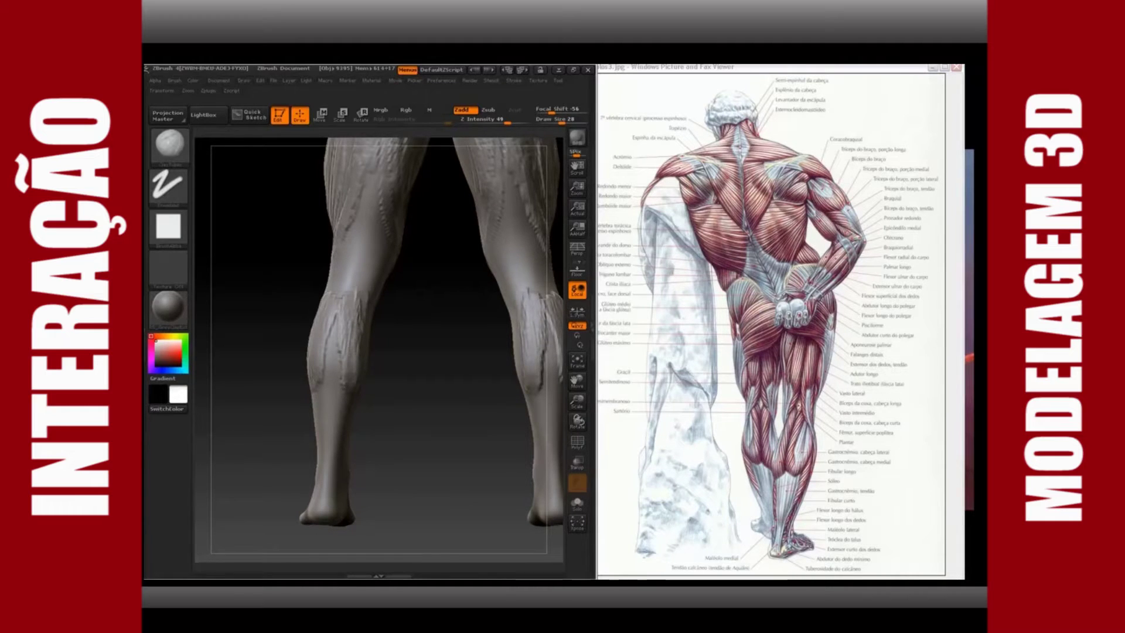
Extend the hamstring strands across the back of the knees and add a strand down the lower calf
drag(379, 256, 360, 298)
drag(332, 247, 325, 295)
mouse_move(333, 224)
mouse_down()
mouse_move(337, 251)
mouse_move(350, 222)
mouse_move(366, 266)
mouse_up()
mouse_move(355, 306)
mouse_down()
mouse_move(364, 369)
mouse_move(345, 417)
mouse_up()
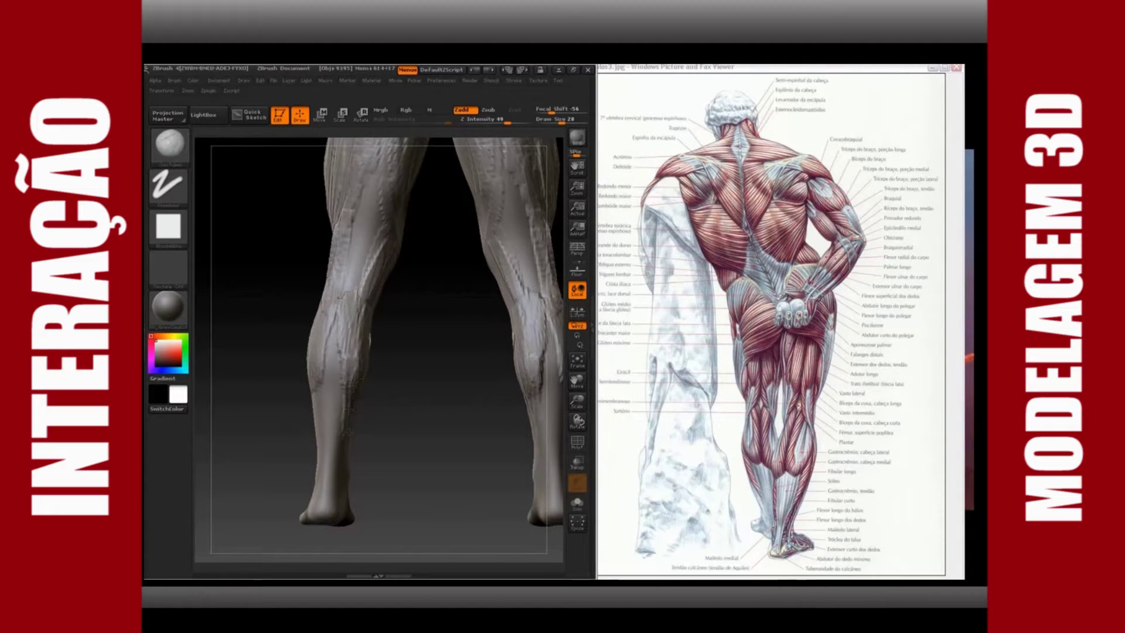
Refine the lower edge and sides of the calf muscles, linking them to the heel tendon and the back of the knee
mouse_move(321, 379)
mouse_down()
mouse_move(334, 315)
mouse_move(330, 337)
mouse_move(318, 302)
mouse_up()
drag(319, 406, 326, 450)
mouse_move(329, 379)
mouse_down()
mouse_move(346, 306)
mouse_move(355, 377)
mouse_up()
drag(356, 336, 348, 384)
drag(350, 304, 379, 241)
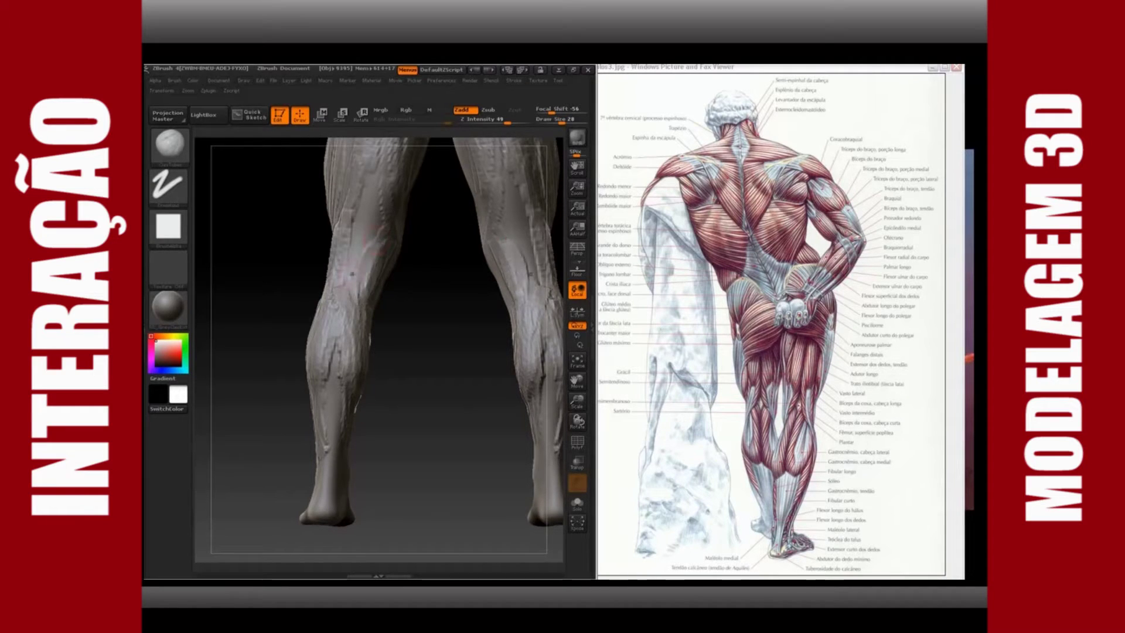
Sculpt the muscle strands along the sides of the lower legs between the knee and the ankle
drag(413, 304, 503, 308)
drag(298, 335, 303, 443)
drag(404, 351, 454, 354)
drag(296, 370, 277, 300)
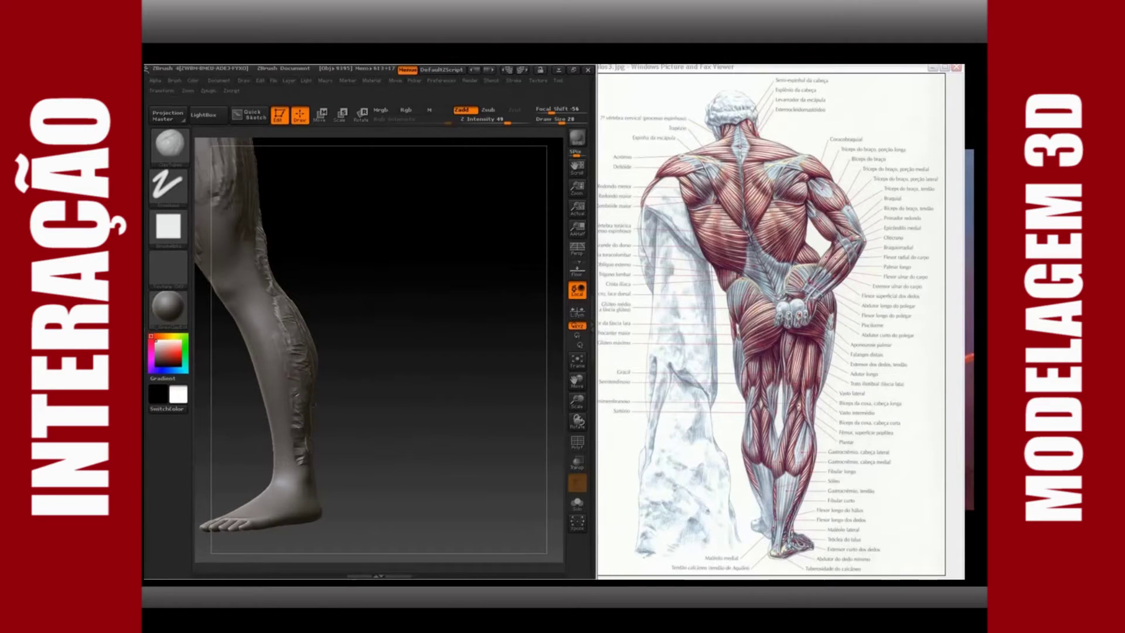
click(578, 444)
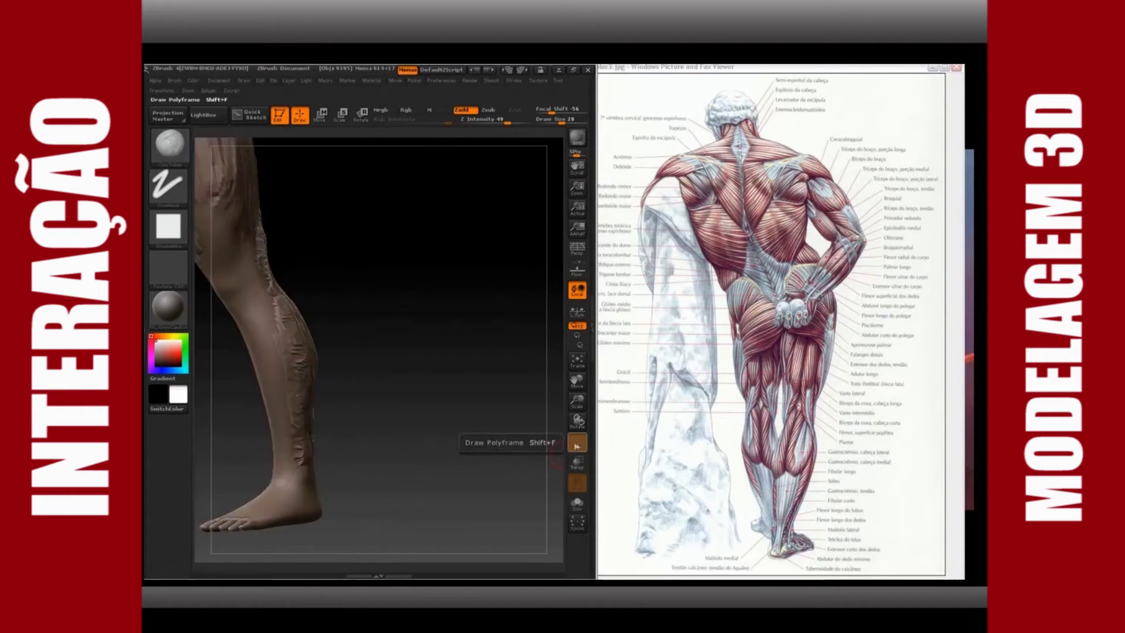
click(578, 443)
drag(402, 351, 389, 336)
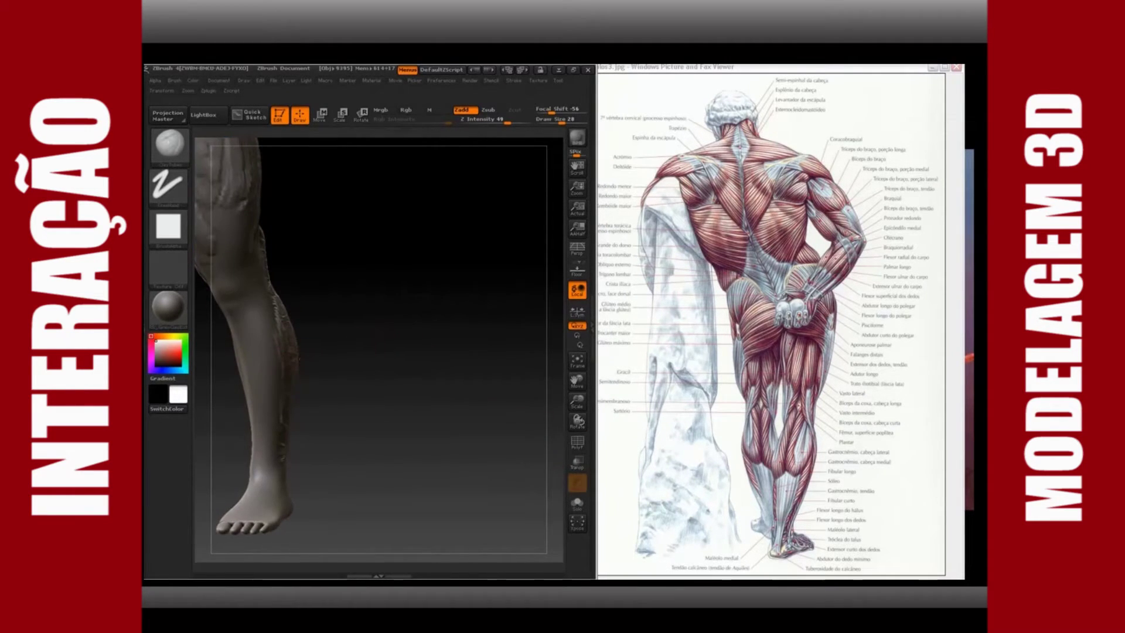
drag(403, 355, 375, 363)
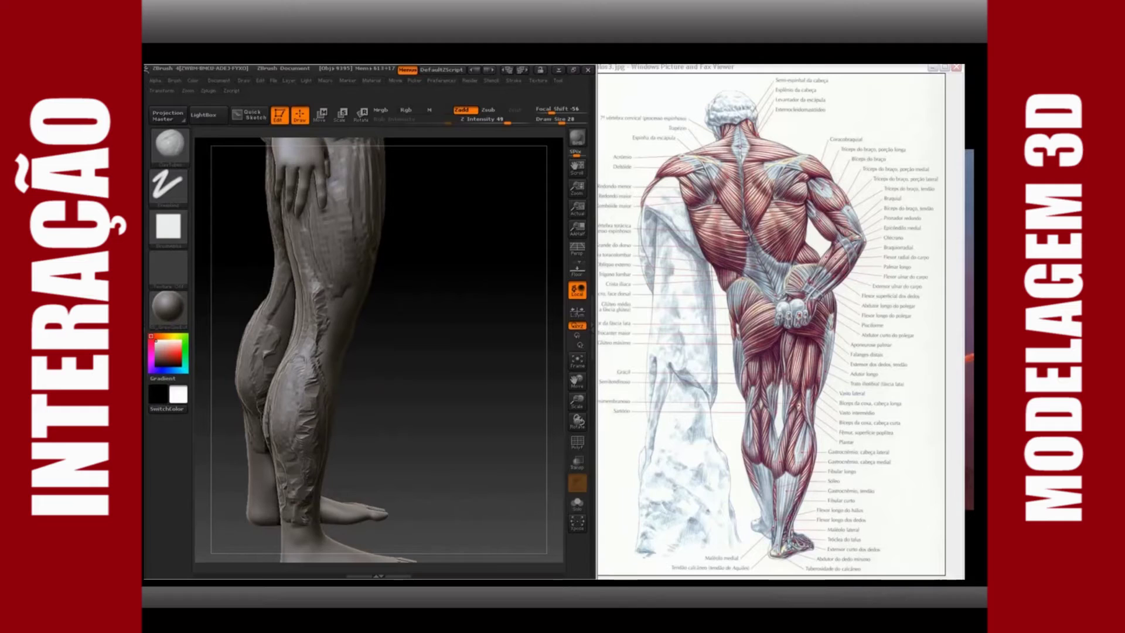
Inspect the legs and the whole figure from the front with the polygon wireframe displayed
mouse_move(419, 380)
mouse_down()
mouse_move(426, 446)
mouse_move(535, 437)
mouse_move(433, 435)
mouse_up()
click(576, 442)
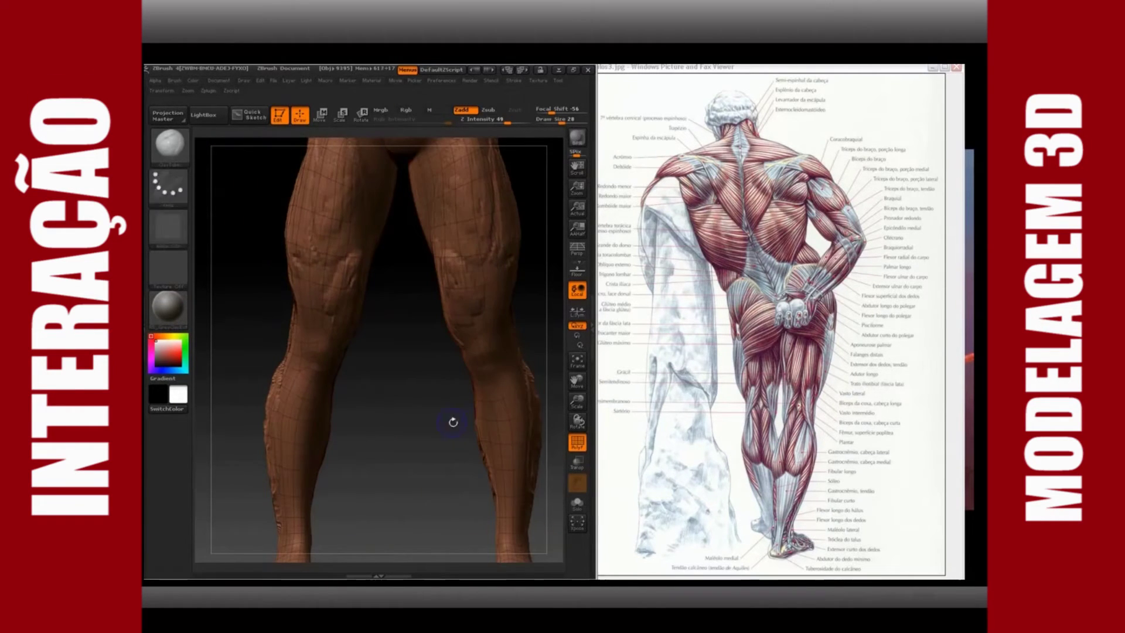
drag(579, 401, 574, 358)
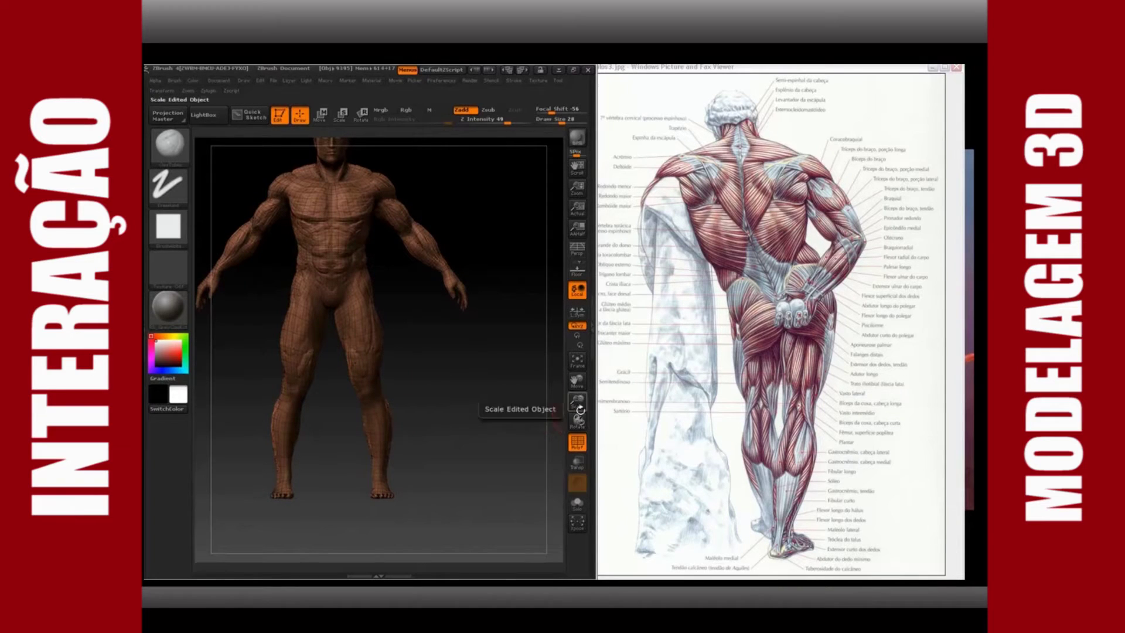
click(577, 443)
drag(466, 410, 479, 366)
Bring up the front-view chart musculos2.jpg and sculpt the neck muscle strands from behind the ears to the collarbones
alt+drag(493, 219, 540, 354)
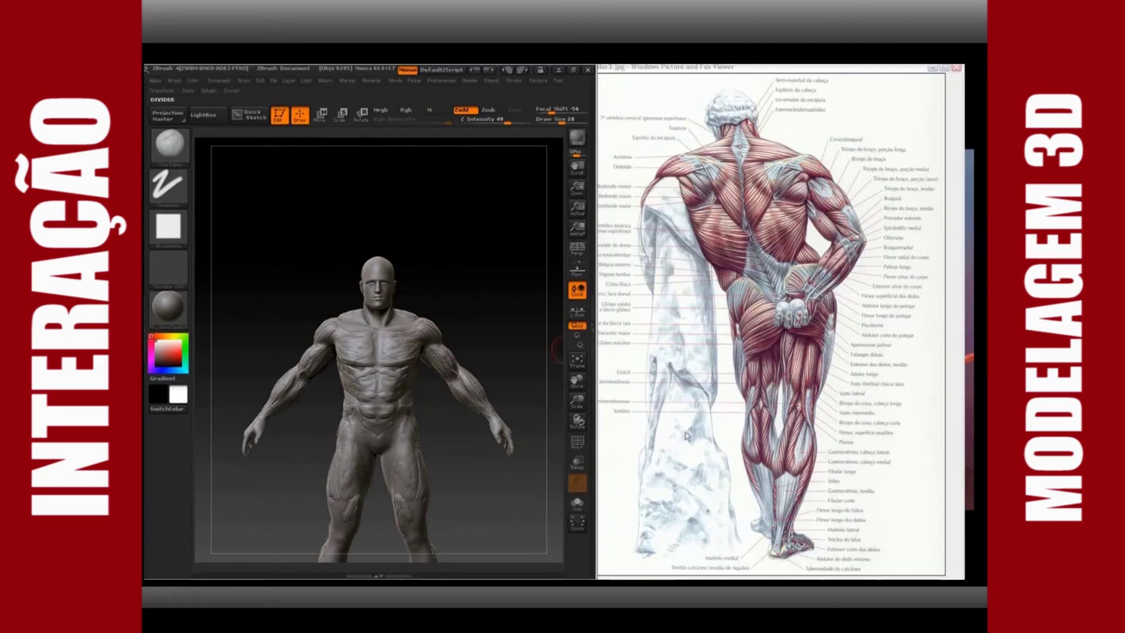
click(705, 451)
click(683, 586)
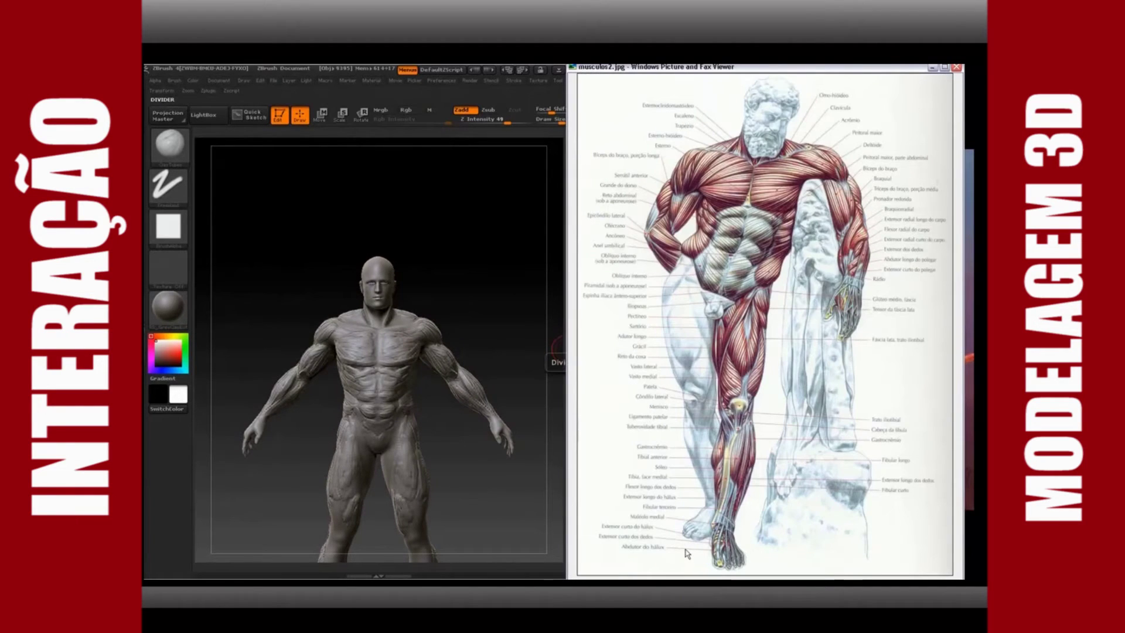
click(477, 254)
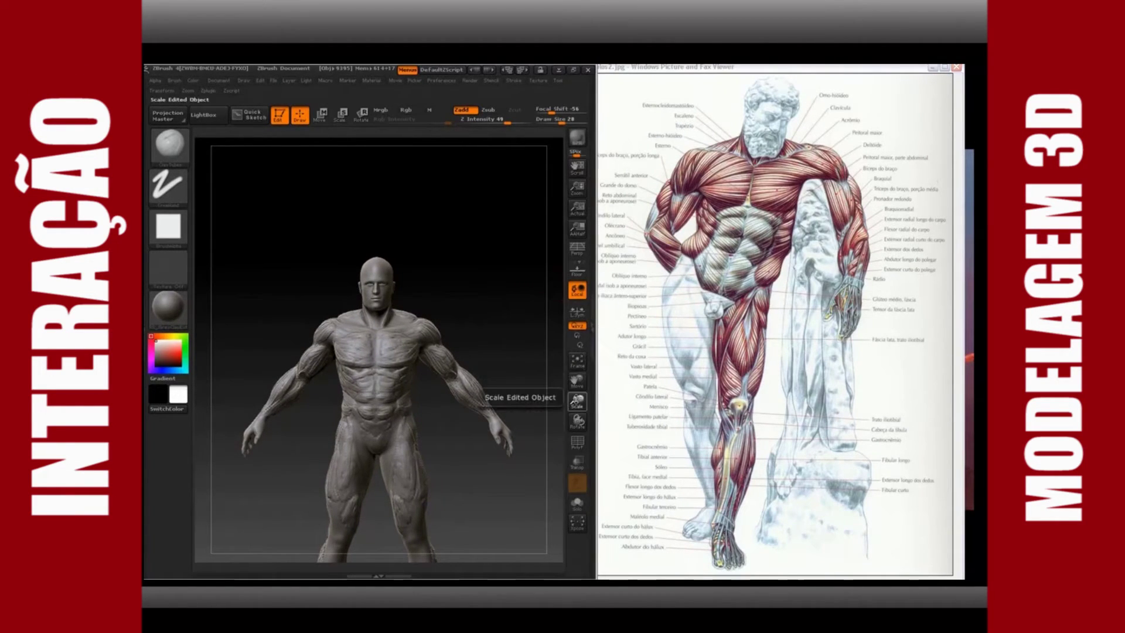
drag(575, 401, 583, 424)
alt+drag(525, 287, 545, 514)
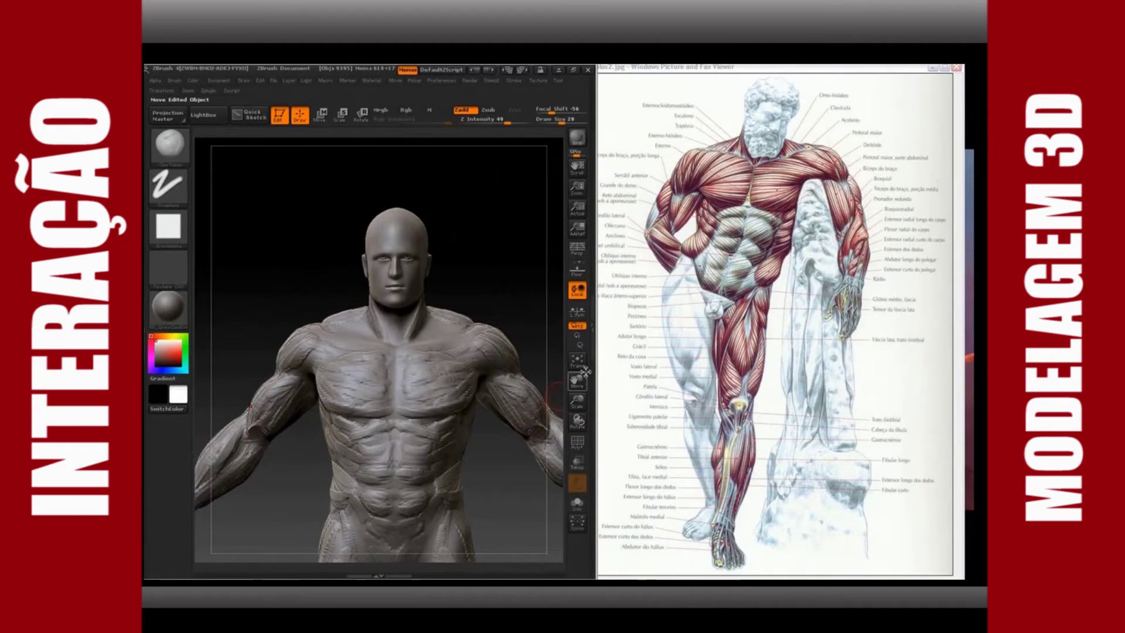
drag(577, 402, 577, 399)
alt+drag(269, 332, 246, 576)
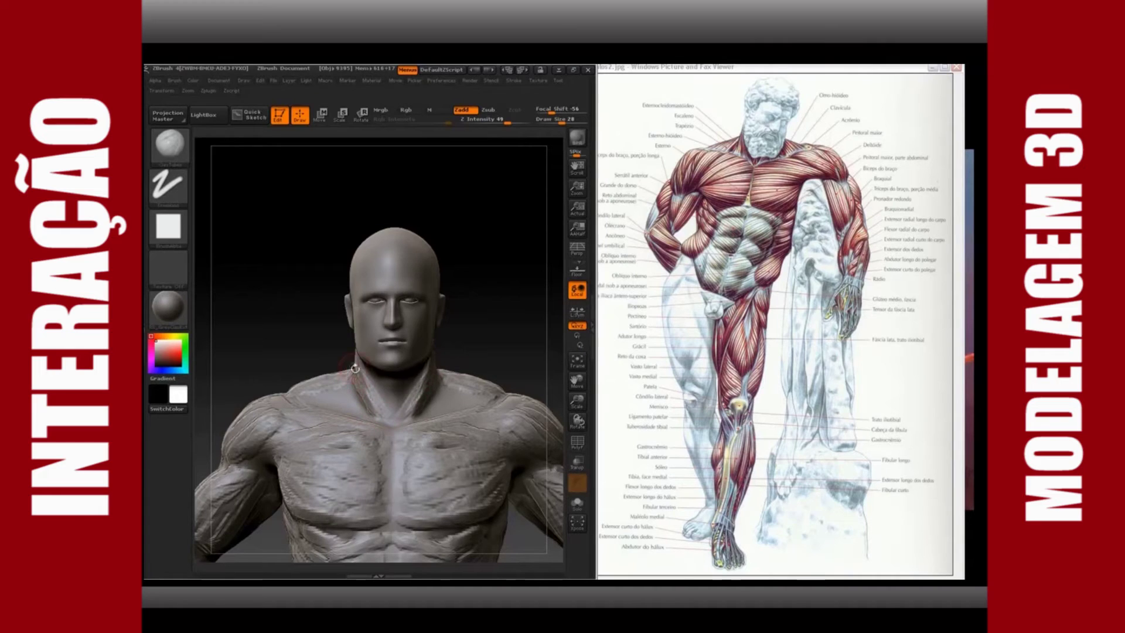
drag(263, 328, 330, 328)
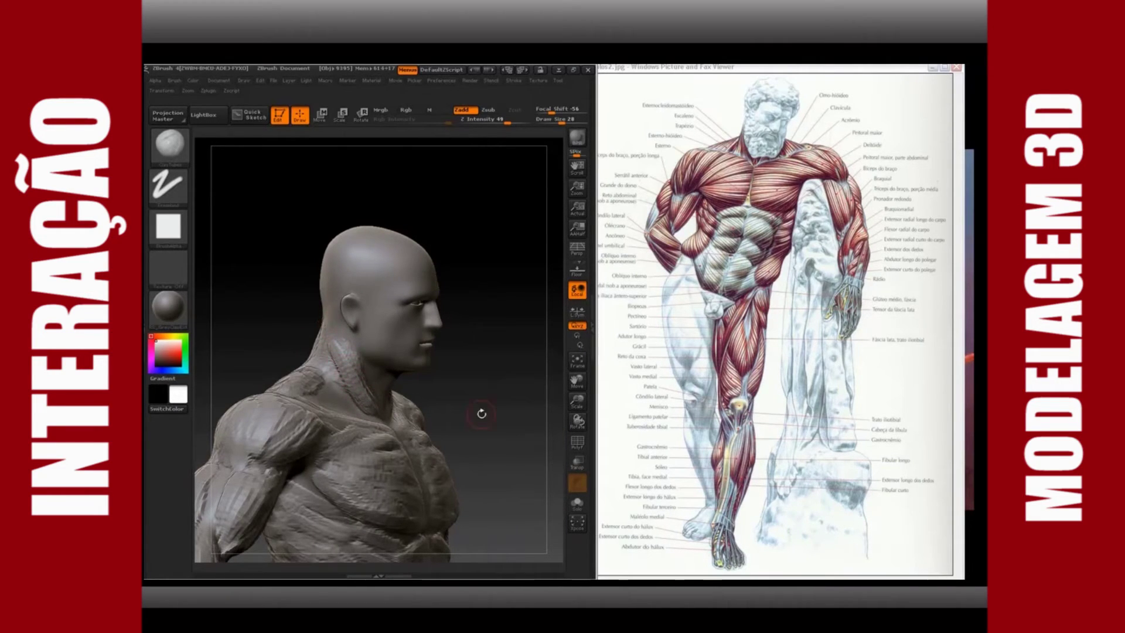
drag(513, 413, 477, 366)
key(ctrl+z)
drag(494, 316, 482, 304)
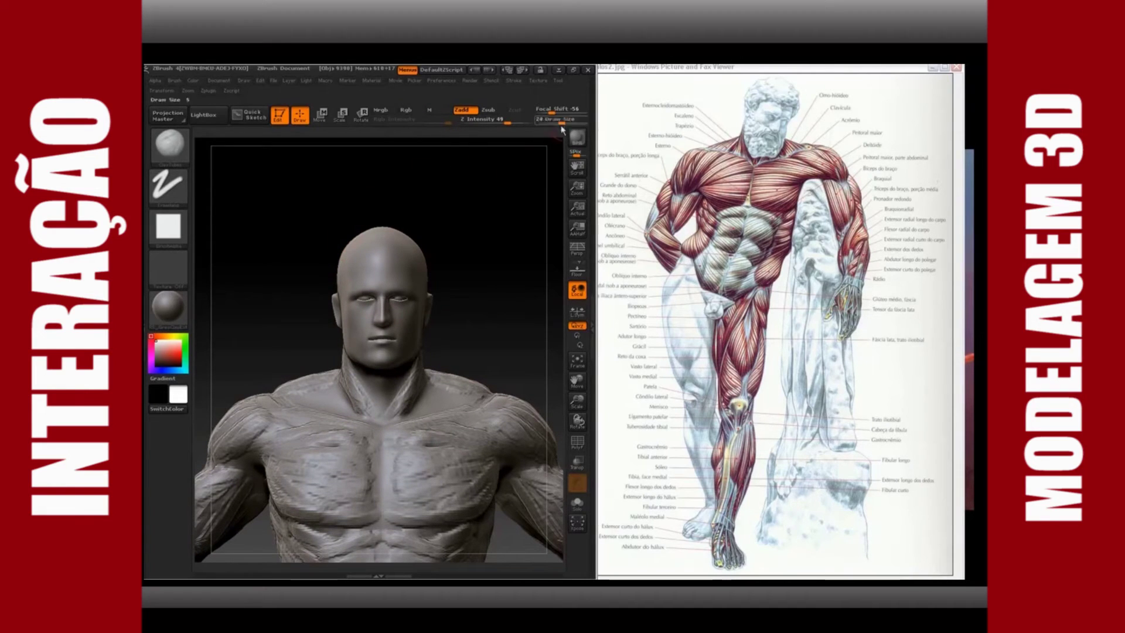
Set the smoothing brush to the FreeHand stroke and reduce its Z Intensity
key(shift)
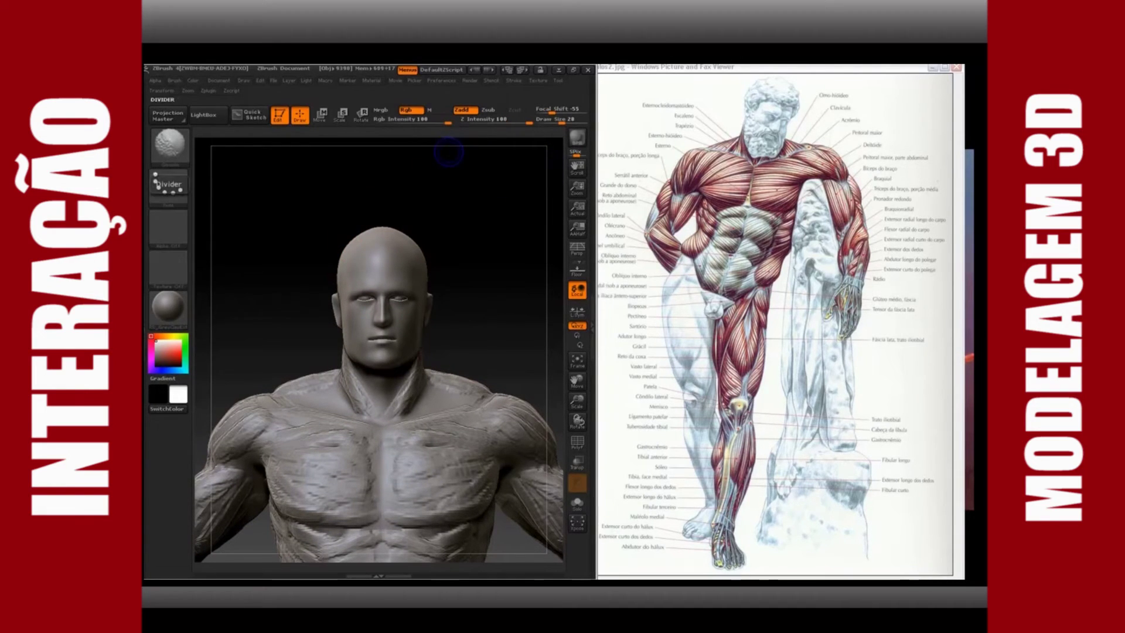
click(168, 186)
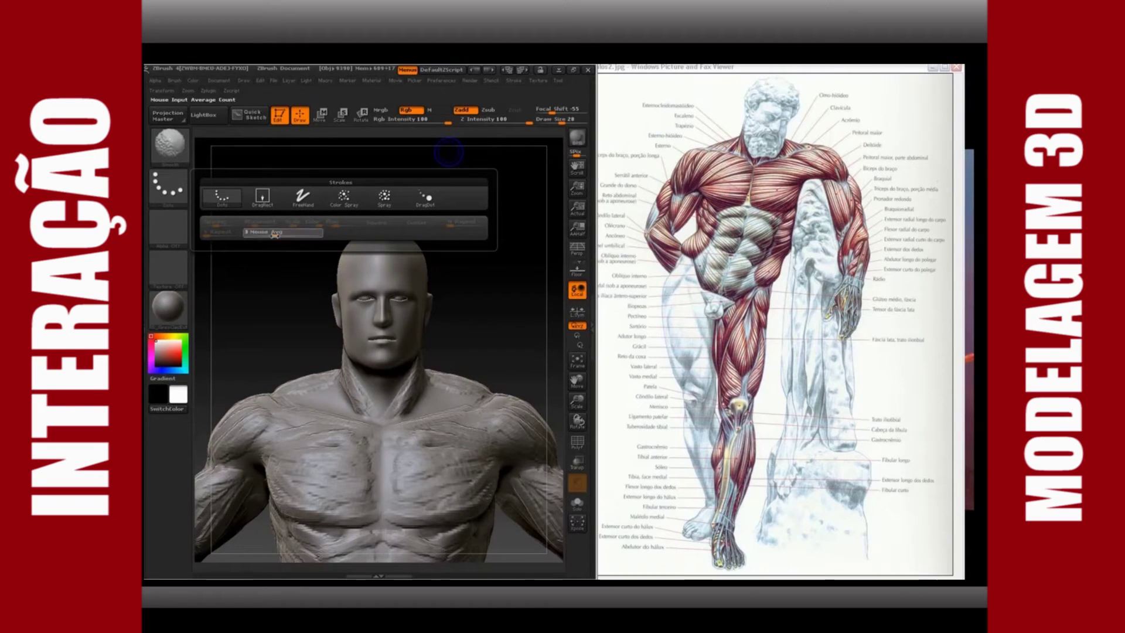
click(302, 208)
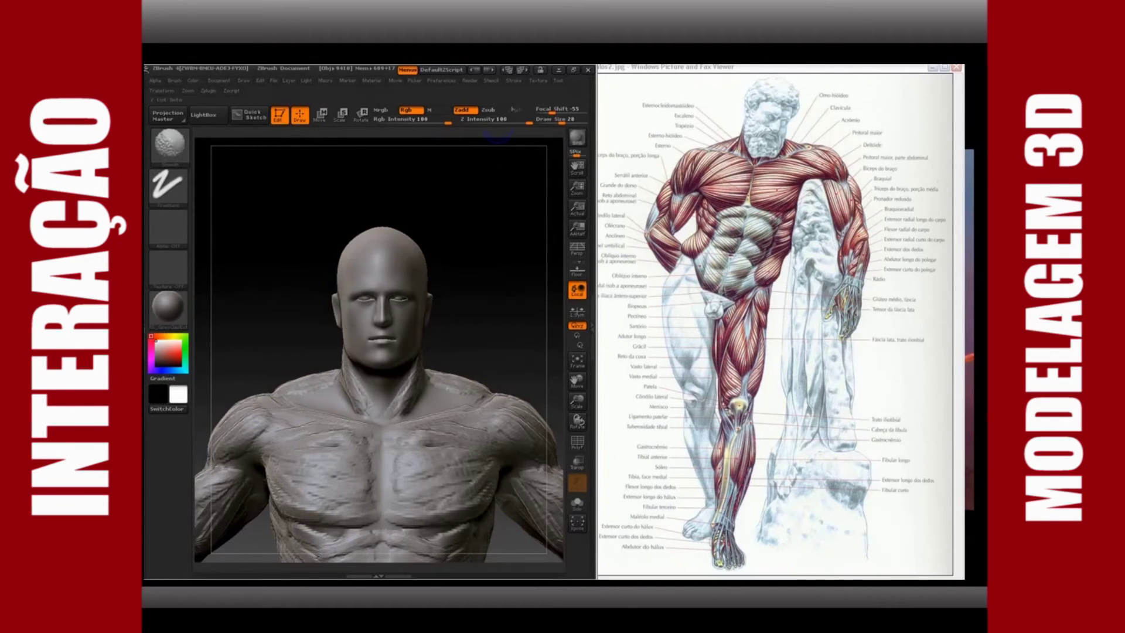
drag(525, 123, 495, 124)
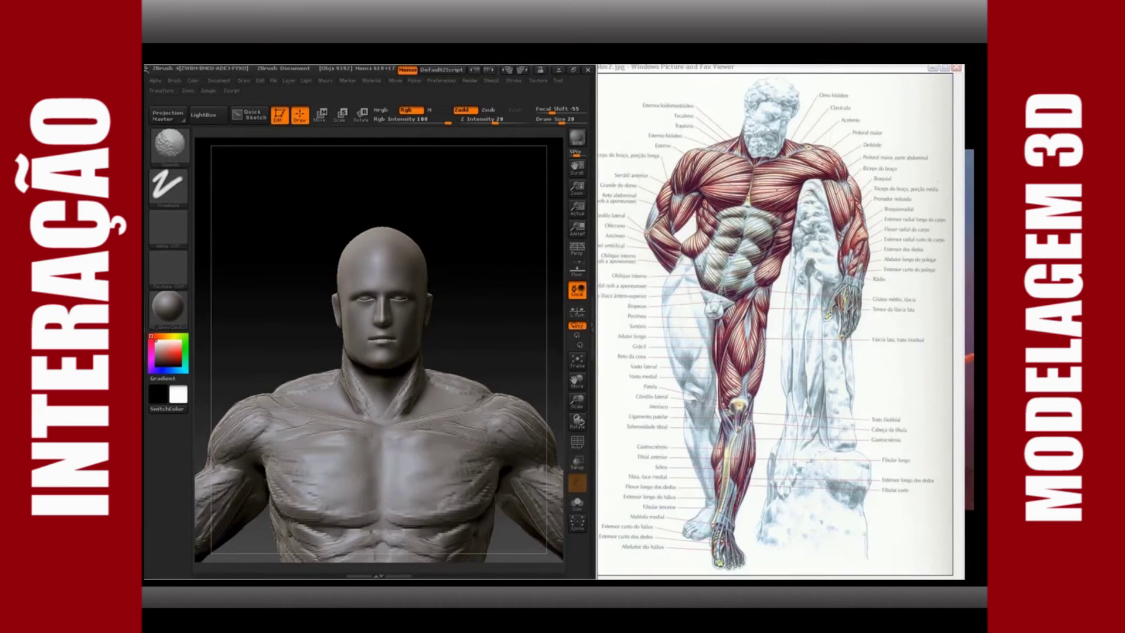
Enlarge the brush, adjust the smoothing intensity and soften the muscle strands across the chest
drag(497, 122, 505, 121)
drag(510, 275, 515, 283)
drag(562, 121, 568, 120)
mouse_move(337, 472)
shift+mouse_down()
mouse_move(309, 493)
mouse_move(298, 479)
shift+mouse_up()
shift+drag(504, 122, 483, 123)
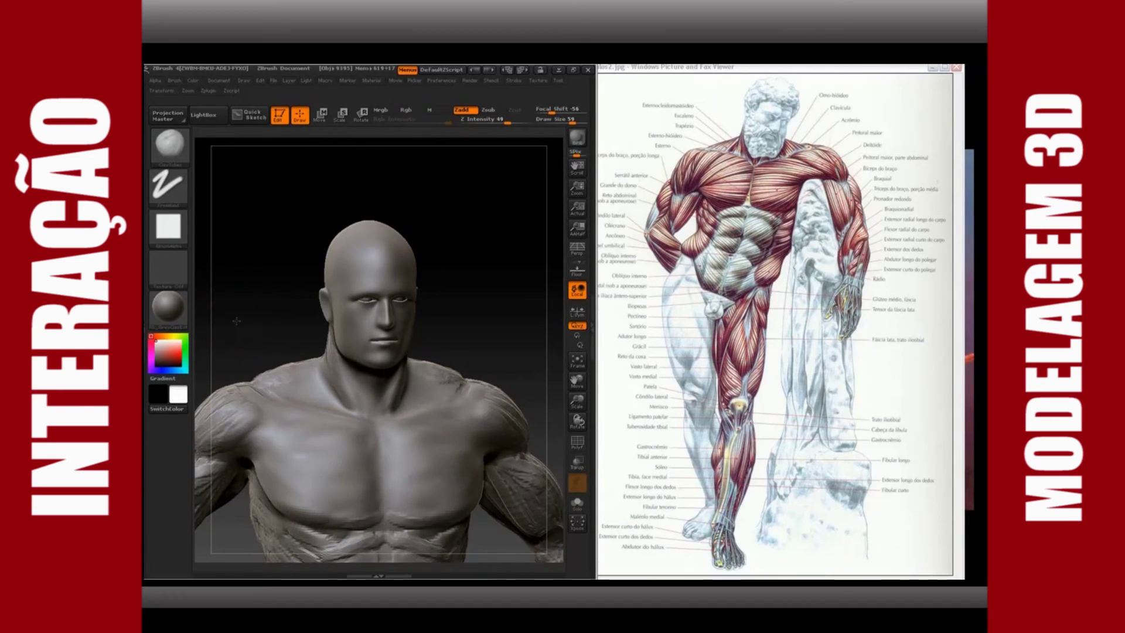
Soften the muscle strands on the neck and the middle of the upper back
drag(410, 292, 521, 287)
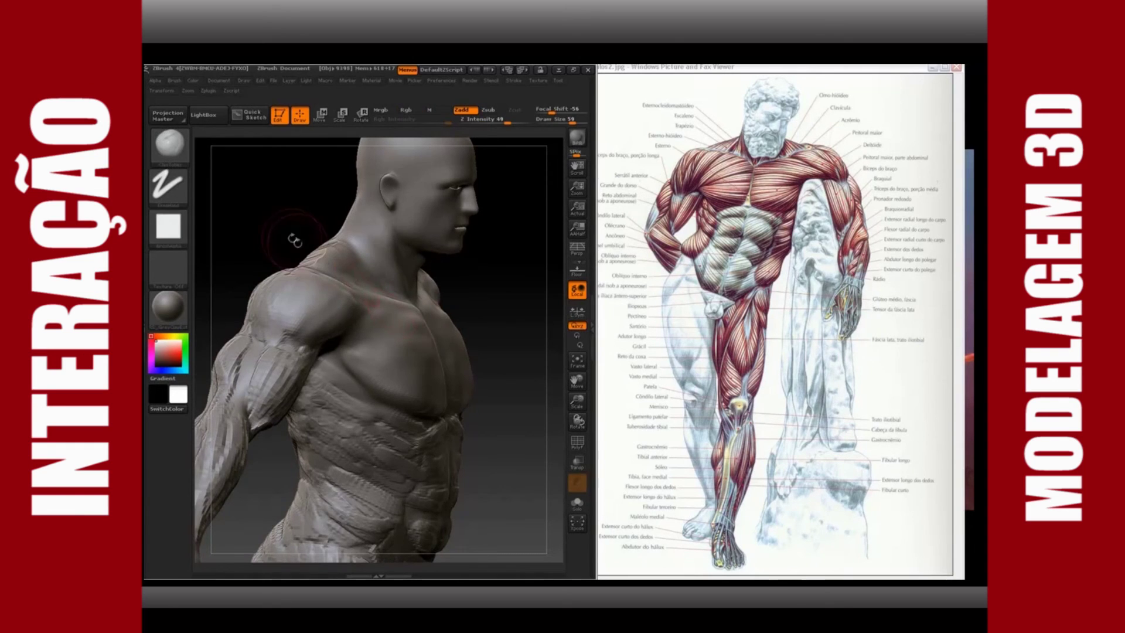
drag(252, 206, 359, 203)
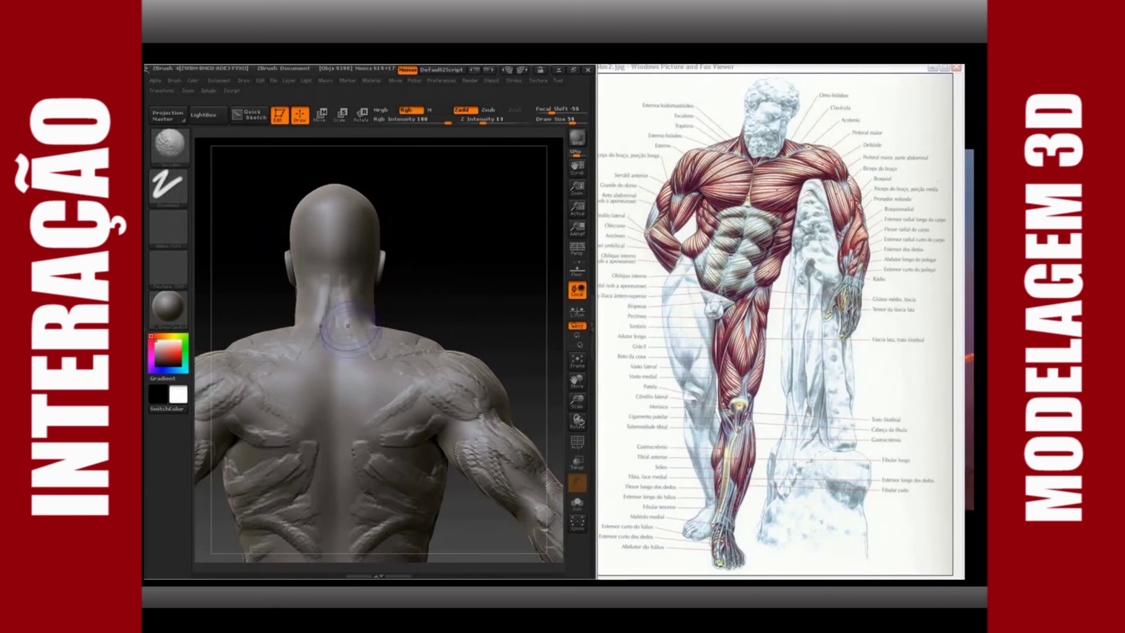
shift+drag(348, 326, 352, 341)
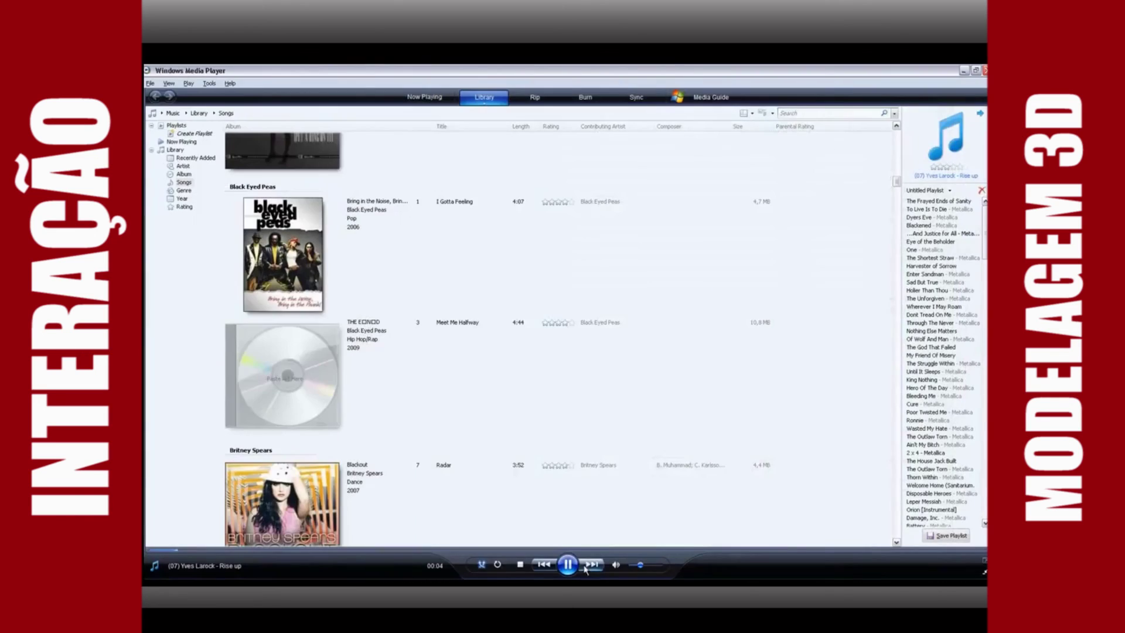
Skip to the next song in Windows Media Player and return to ZBrush
click(592, 565)
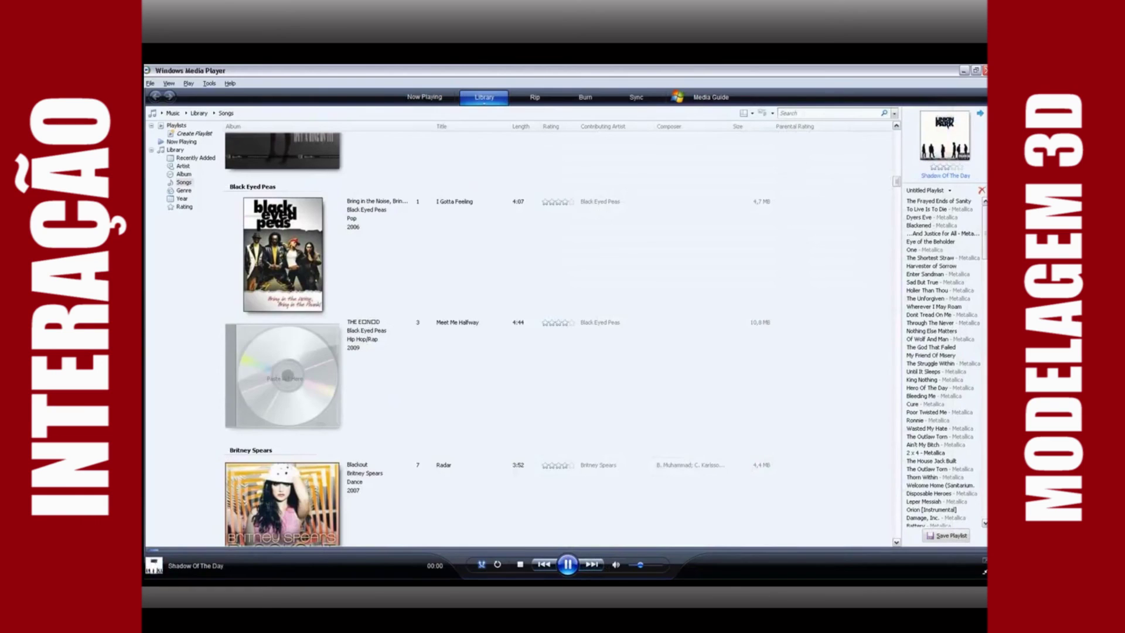
key(alt+Tab)
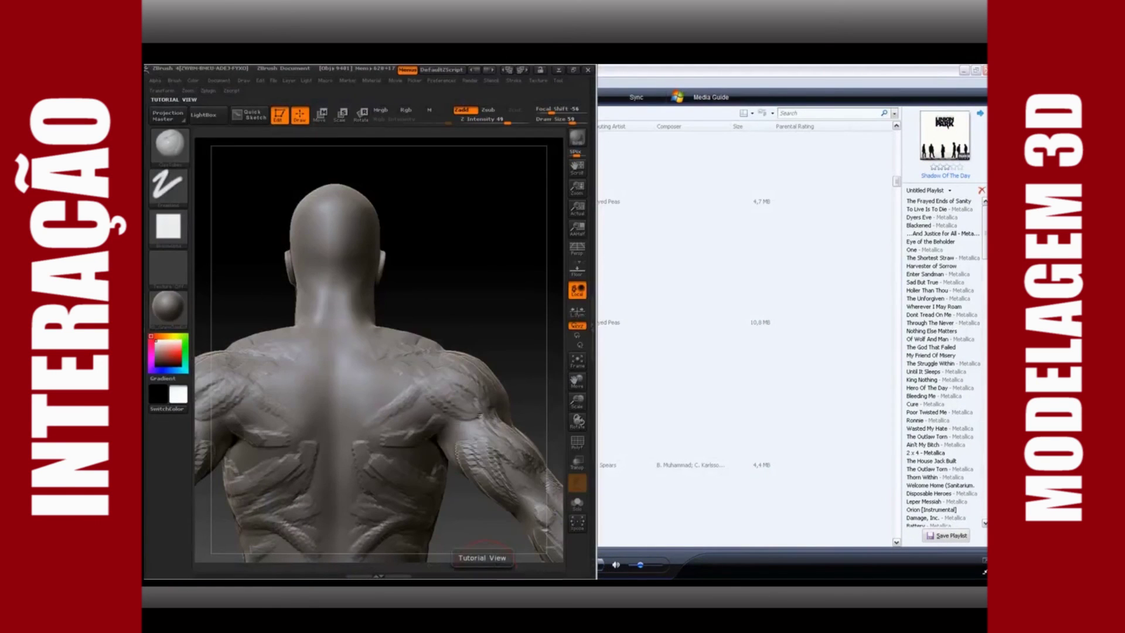
Smooth the shoulders and shoulder blades from above and choose the hPolish brush
drag(452, 255, 442, 311)
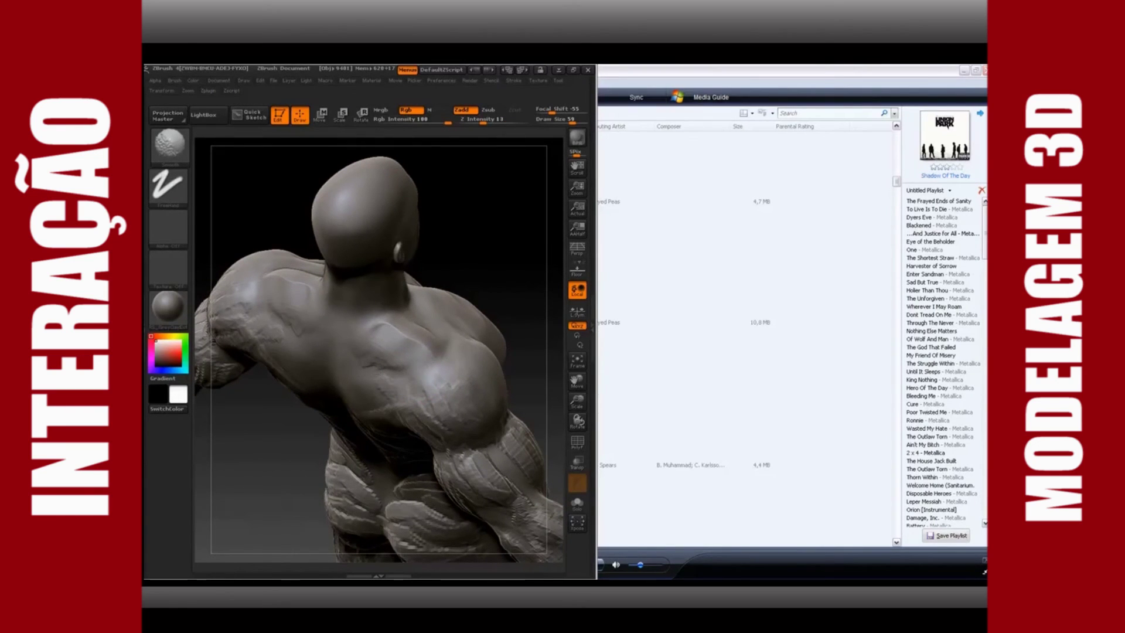
click(169, 149)
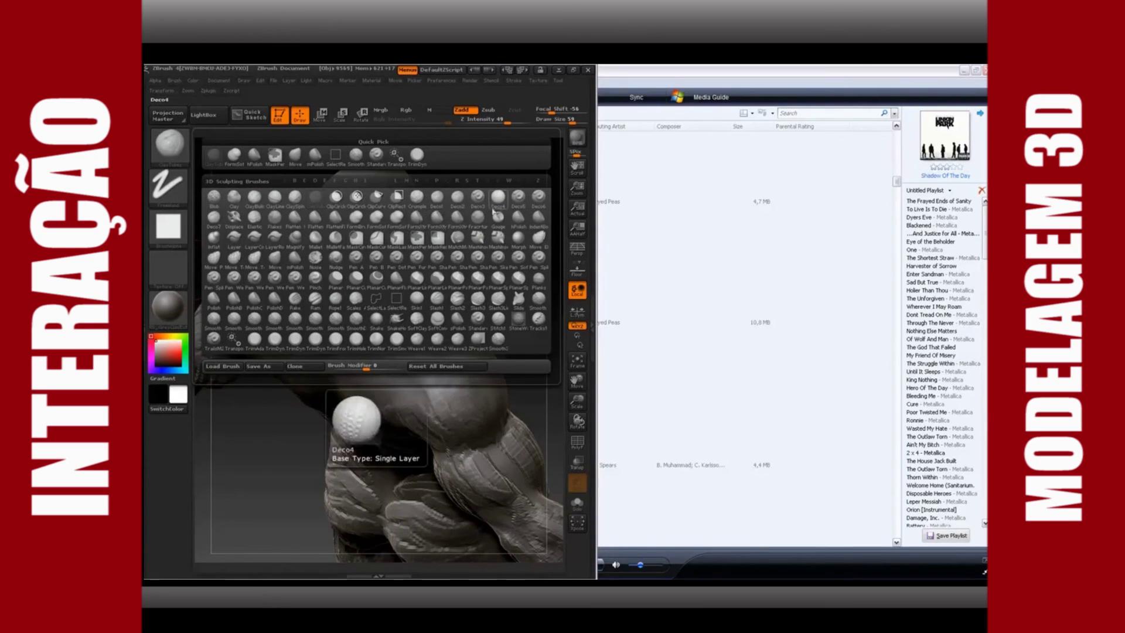
click(517, 216)
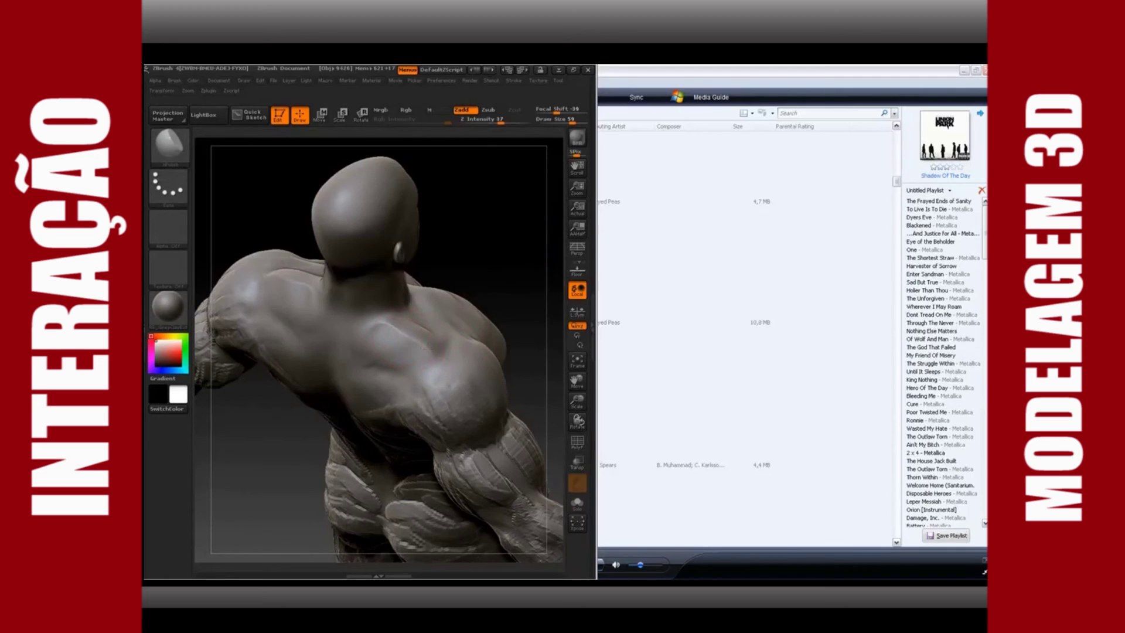